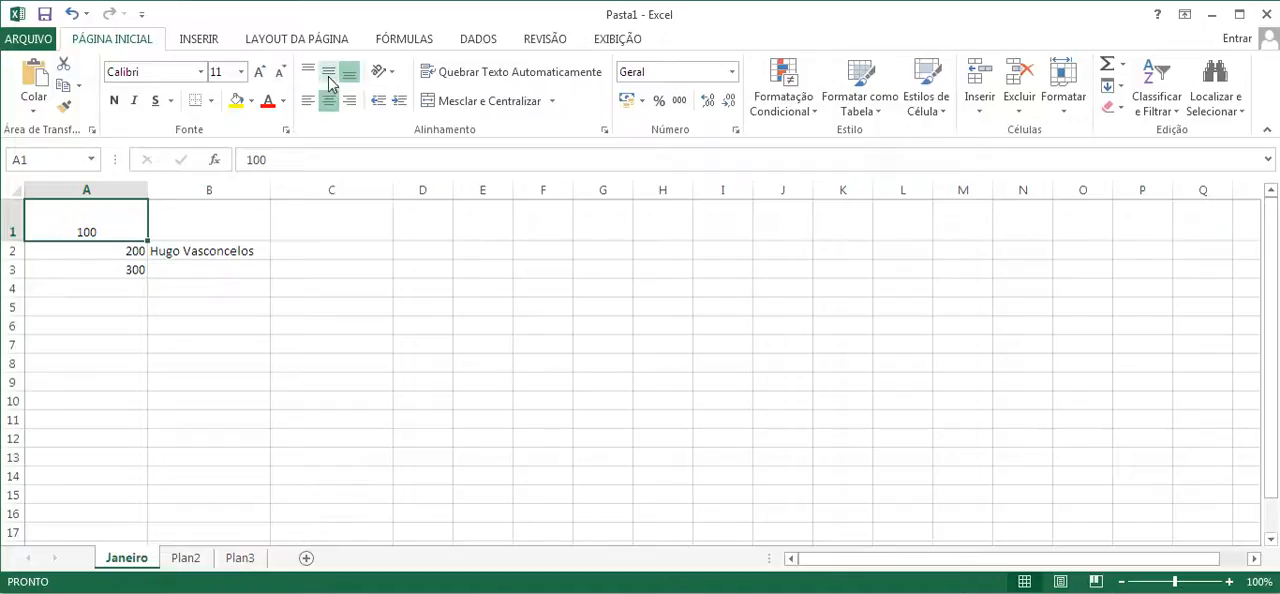
- Try the top and bottom vertical alignments on cell A1, leaving its content aligned to the middle
{"action": "left_click", "coordinate": [331, 74]}
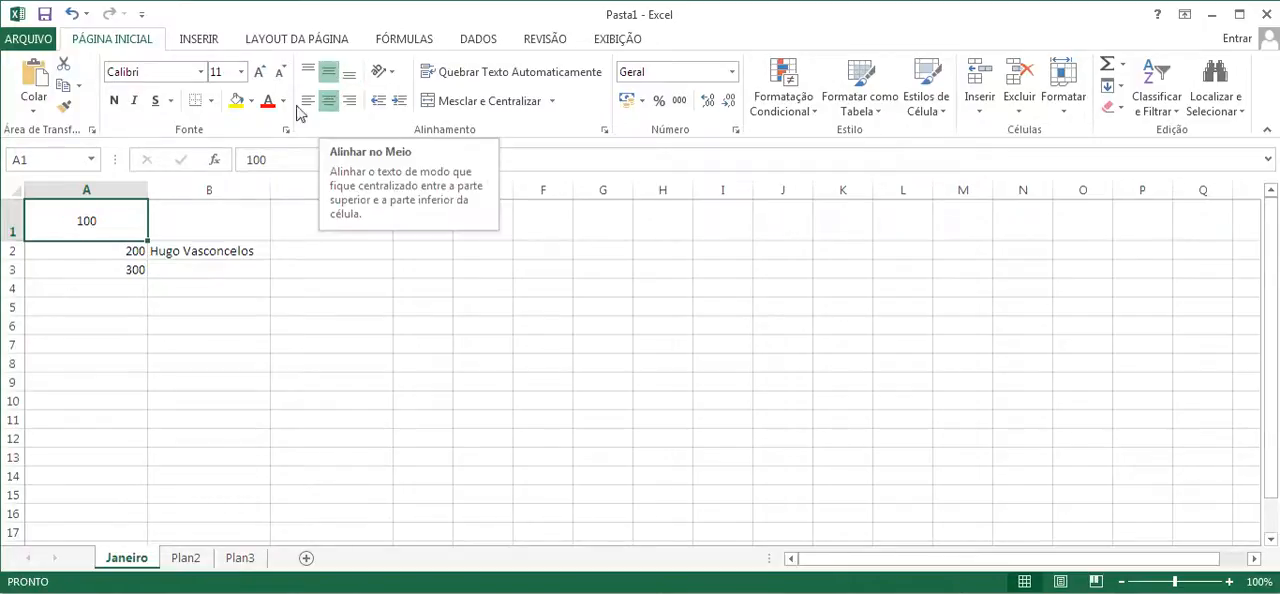
{"action": "left_click", "coordinate": [308, 74]}
{"action": "left_click", "coordinate": [348, 74]}
{"action": "left_click", "coordinate": [329, 76]}
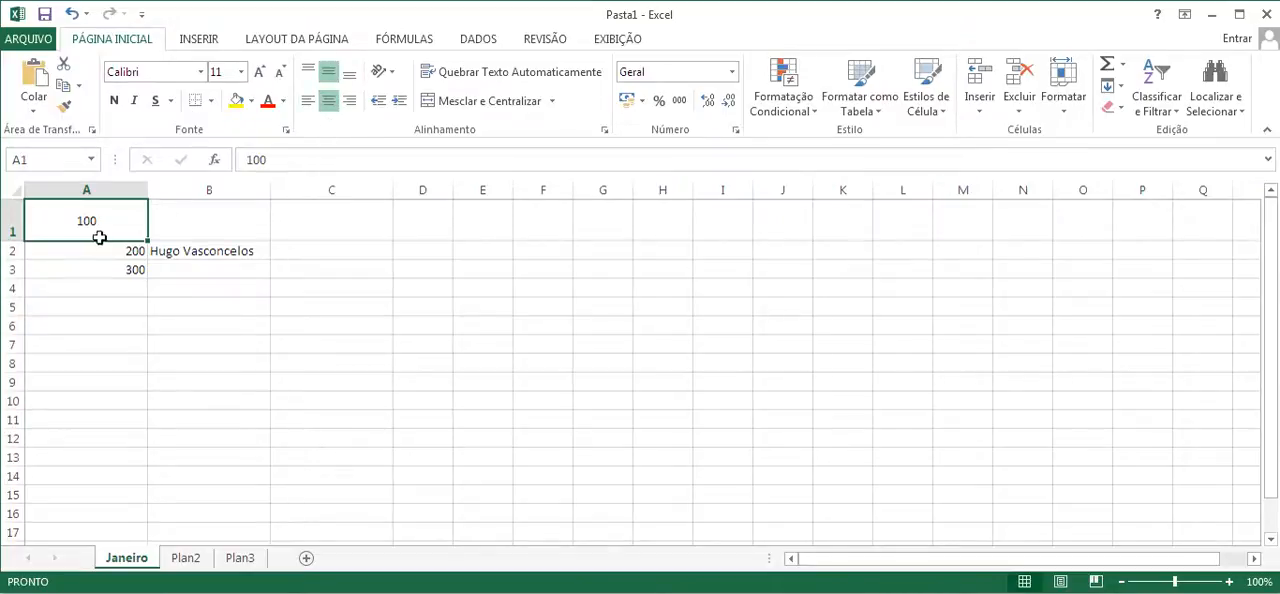
- Center the contents of range A1:B3 horizontally and align them vertically to the middle
{"action": "left_click_drag", "start_coordinate": [94, 231], "coordinate": [191, 260]}
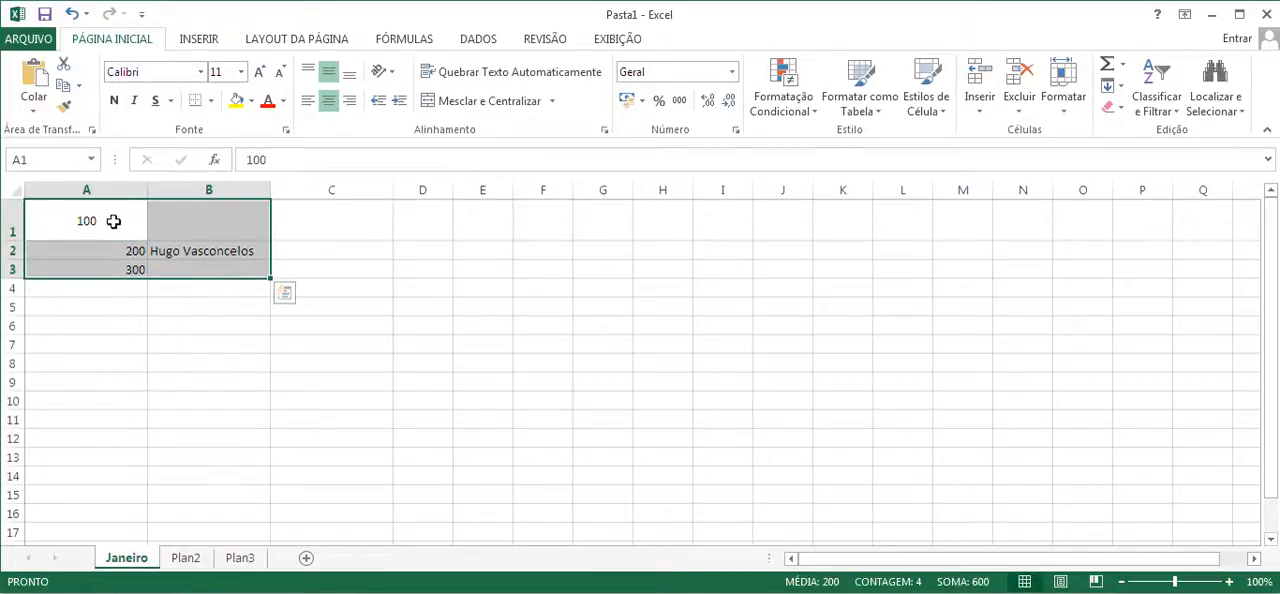
{"action": "left_click", "coordinate": [329, 104]}
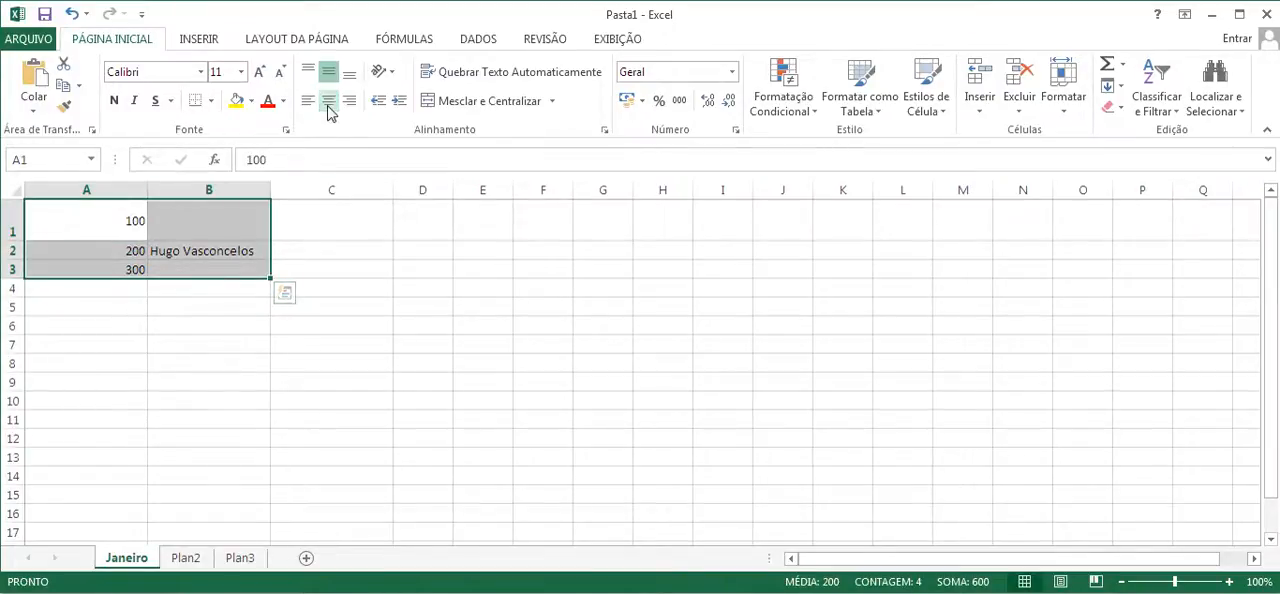
{"action": "left_click", "coordinate": [329, 104]}
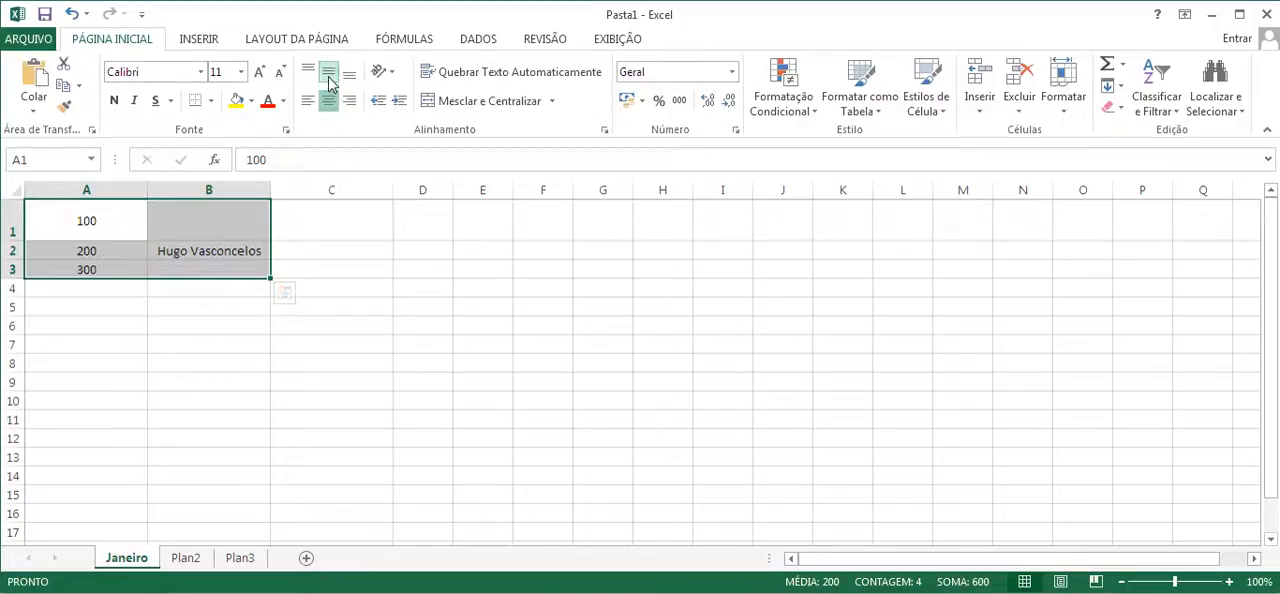
{"action": "left_click", "coordinate": [329, 80]}
{"action": "left_click", "coordinate": [329, 80]}
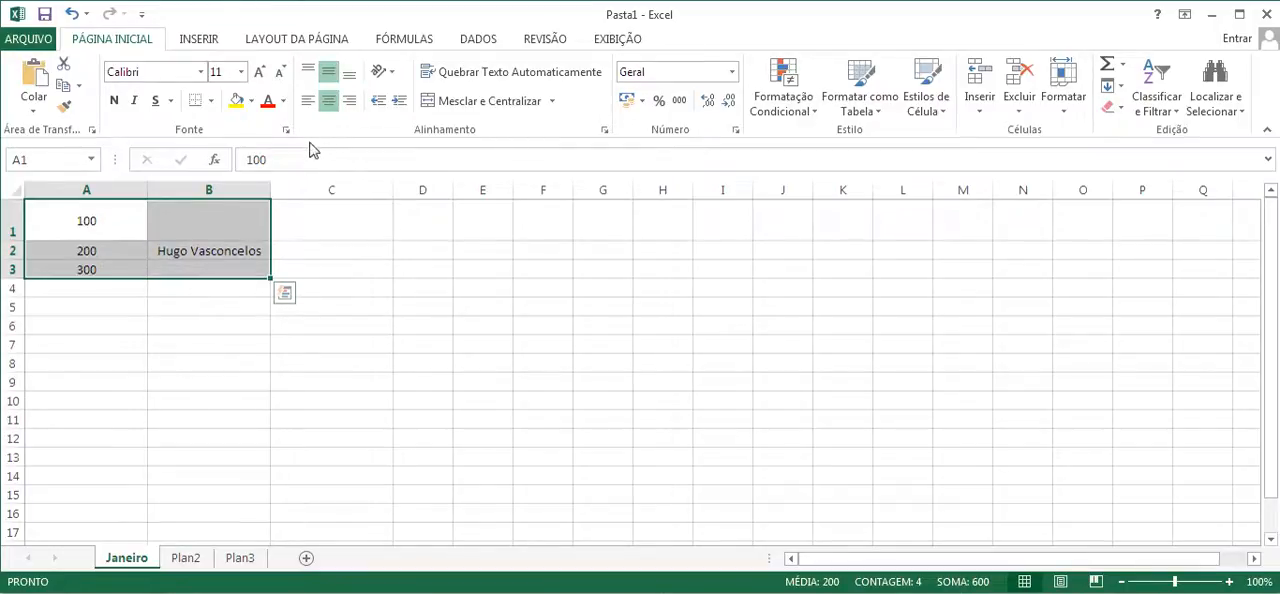
{"action": "left_click", "coordinate": [180, 331]}
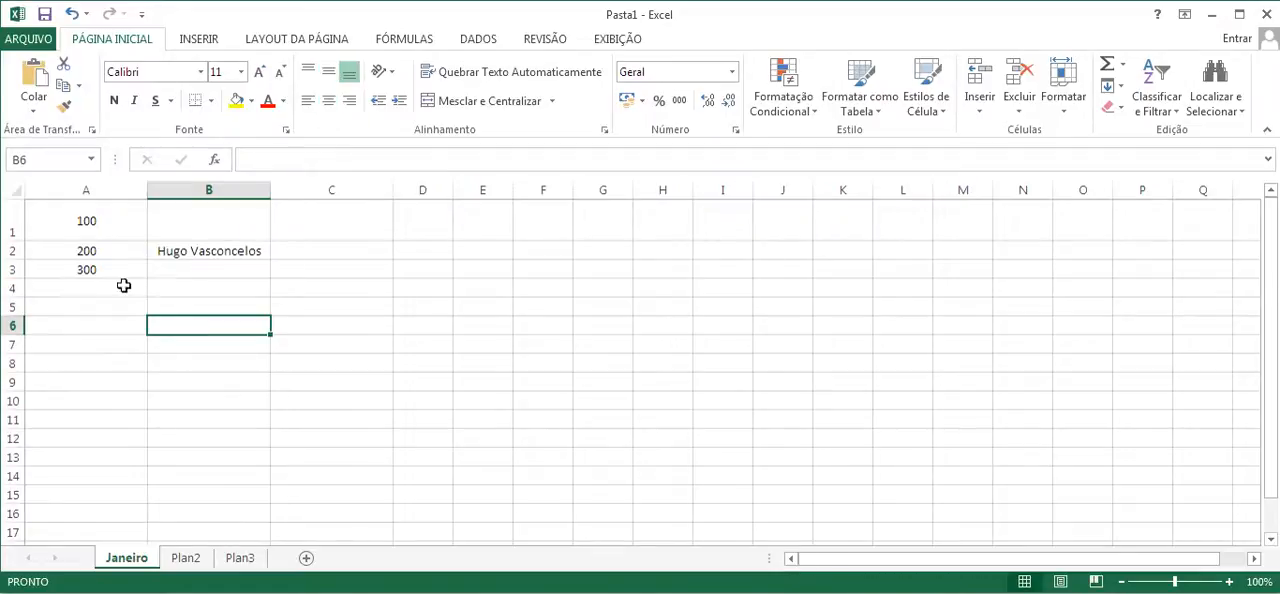
- Apply horizontal centering and middle vertical alignment to all cells of the Janeiro sheet
{"action": "left_click", "coordinate": [15, 192]}
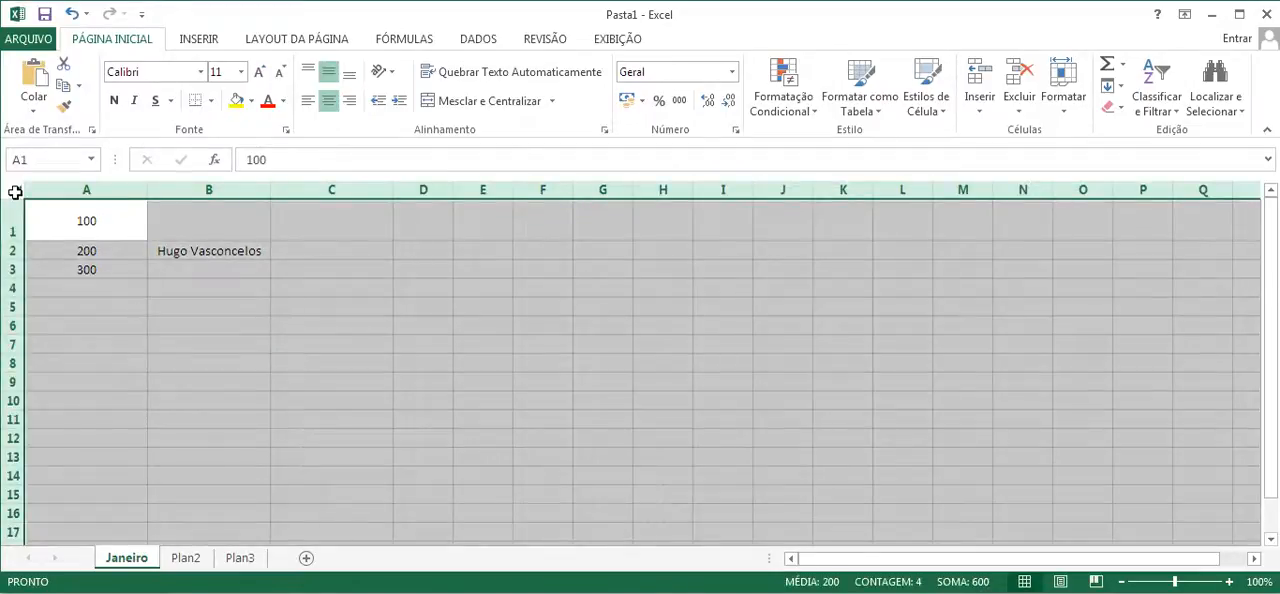
{"action": "left_click", "coordinate": [328, 100]}
{"action": "left_click", "coordinate": [328, 100]}
{"action": "left_click", "coordinate": [328, 72]}
{"action": "left_click", "coordinate": [328, 72]}
{"action": "left_click", "coordinate": [171, 340]}
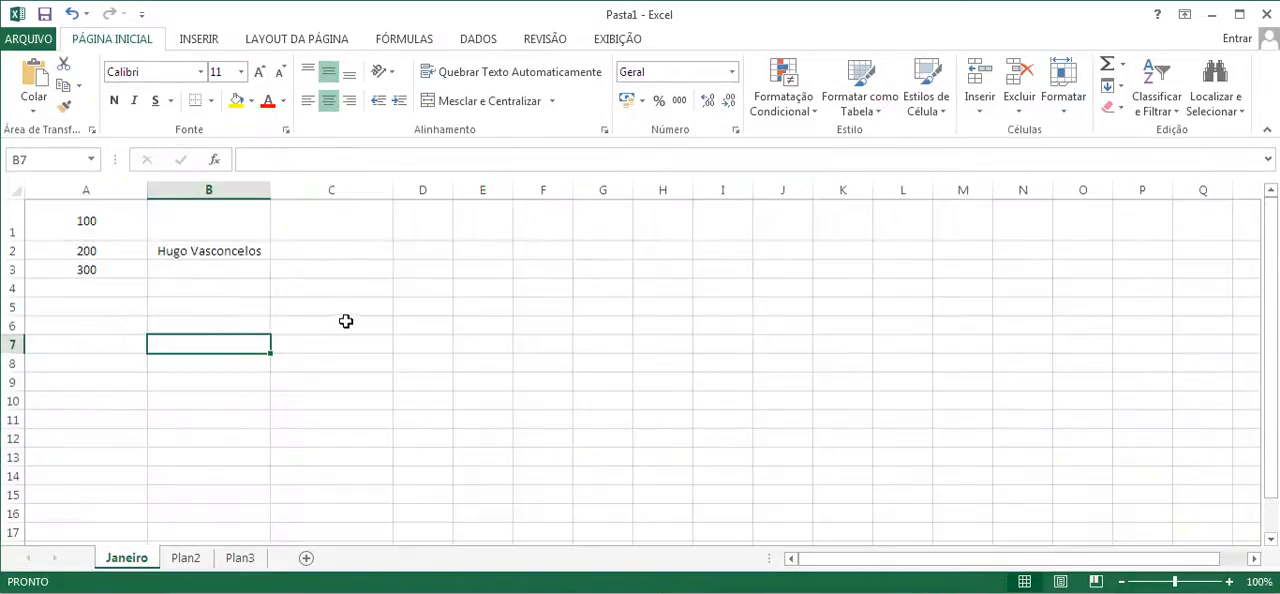
- Enter the test text "fdsfsdf" in cell F8 and "fsfdsfd" in cell H8
{"action": "left_click", "coordinate": [342, 289]}
{"action": "left_click", "coordinate": [528, 360]}
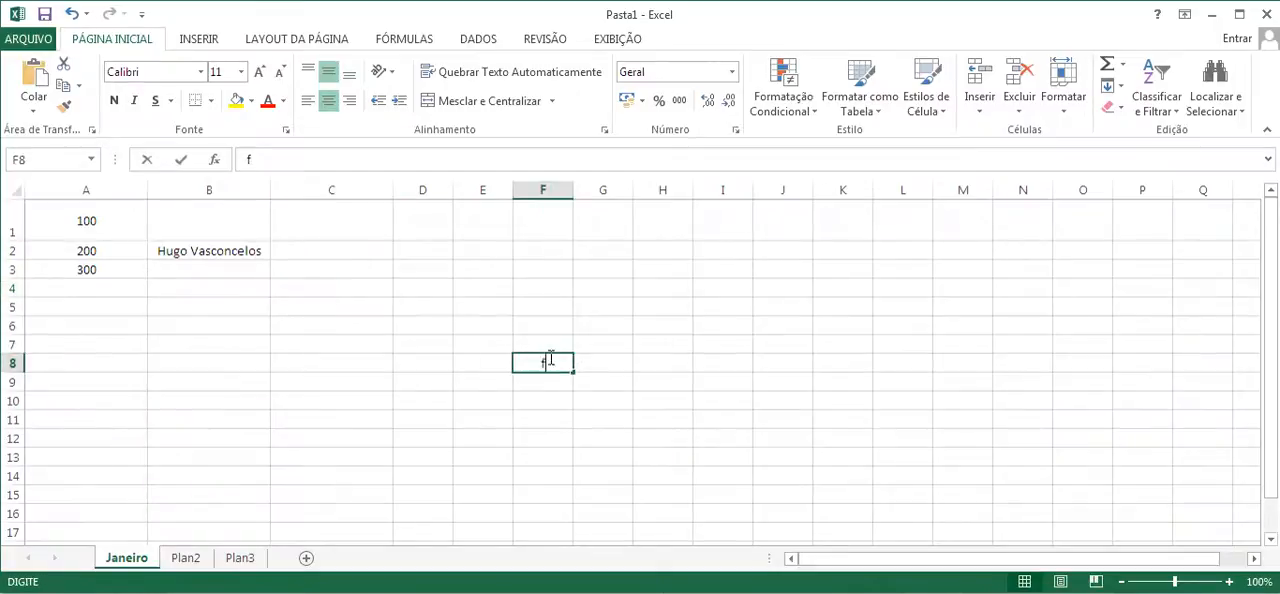
{"action": "type", "text": "fdsfsdf"}
{"action": "left_click", "coordinate": [648, 360]}
{"action": "type", "text": "fsfdsfd"}
- Clear the test text from the cells in range D5:J15
{"action": "left_click_drag", "start_coordinate": [780, 306], "coordinate": [425, 486]}
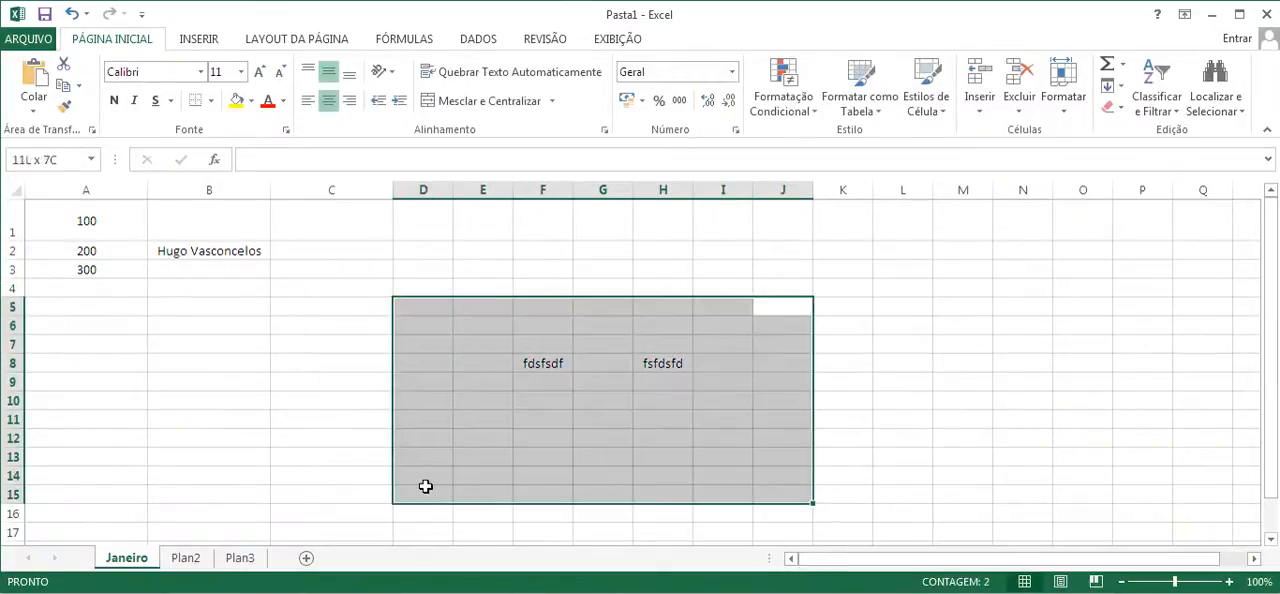
{"action": "key", "text": "Delete"}
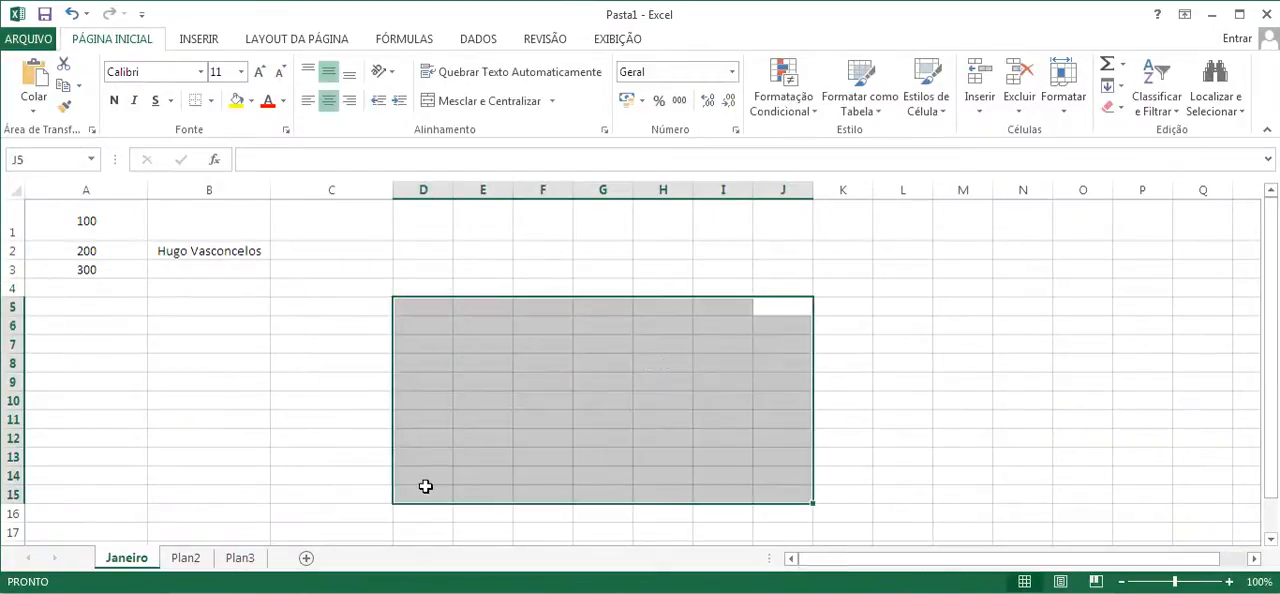
{"action": "left_click", "coordinate": [218, 287]}
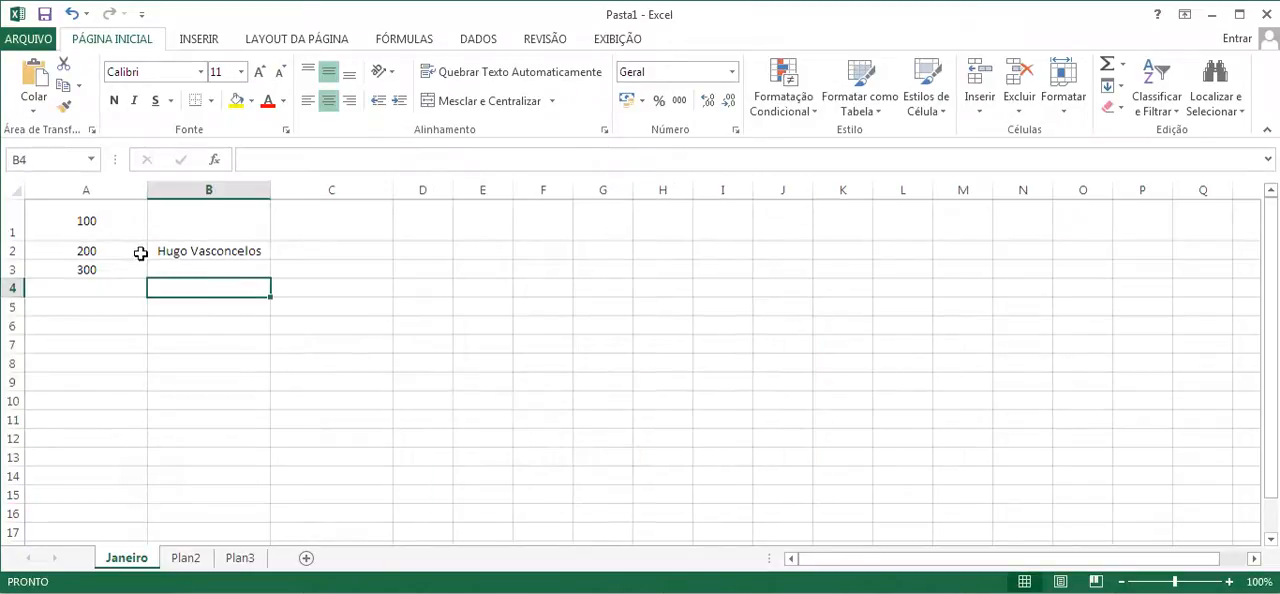
- Examine the numbers in cells A1, A2 and A3 one by one
{"action": "left_click", "coordinate": [89, 220]}
{"action": "left_click", "coordinate": [103, 266]}
{"action": "left_click", "coordinate": [88, 252]}
{"action": "left_click", "coordinate": [92, 225]}
{"action": "left_click", "coordinate": [101, 275]}
{"action": "left_click", "coordinate": [101, 252]}
{"action": "left_click", "coordinate": [91, 222]}
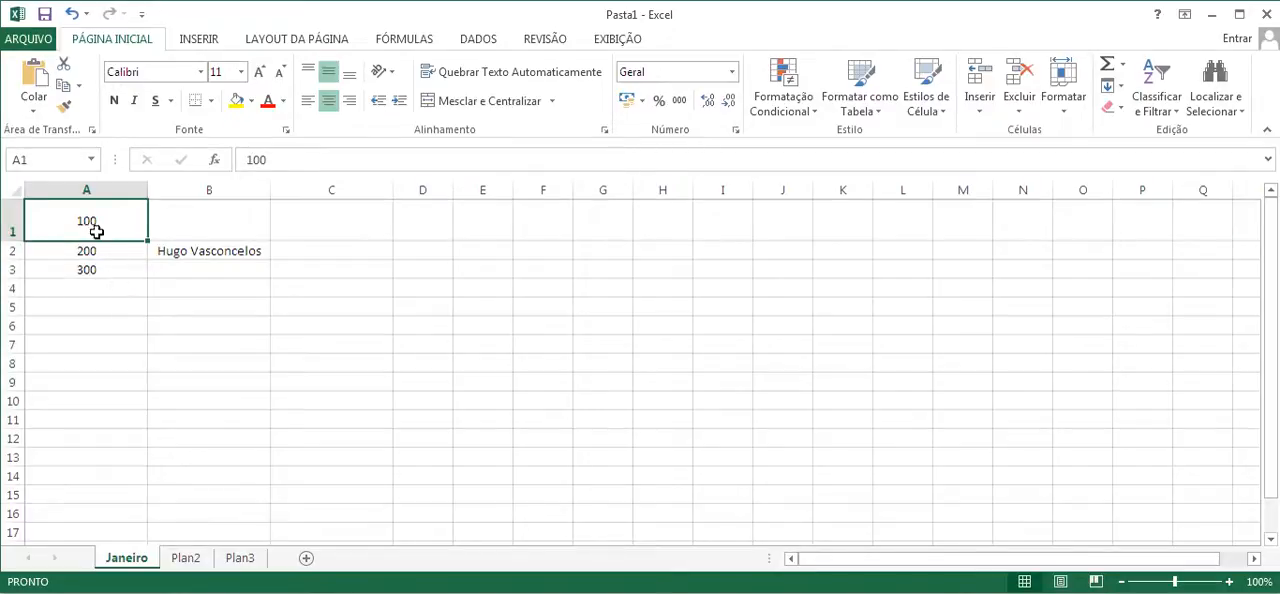
{"action": "left_click", "coordinate": [85, 254]}
{"action": "left_click", "coordinate": [87, 270]}
{"action": "left_click", "coordinate": [87, 232]}
{"action": "left_click", "coordinate": [88, 254]}
{"action": "left_click", "coordinate": [88, 269]}
{"action": "left_click", "coordinate": [91, 230]}
{"action": "left_click", "coordinate": [100, 253]}
{"action": "left_click", "coordinate": [100, 268]}
{"action": "left_click", "coordinate": [102, 220]}
{"action": "left_click", "coordinate": [102, 250]}
{"action": "left_click", "coordinate": [105, 268]}
{"action": "left_click", "coordinate": [100, 222]}
{"action": "left_click", "coordinate": [97, 253]}
{"action": "left_click", "coordinate": [102, 268]}
- Enter the formula =A1+A2+A3 in cell A4, using references to the three cells above
{"action": "left_click", "coordinate": [103, 289]}
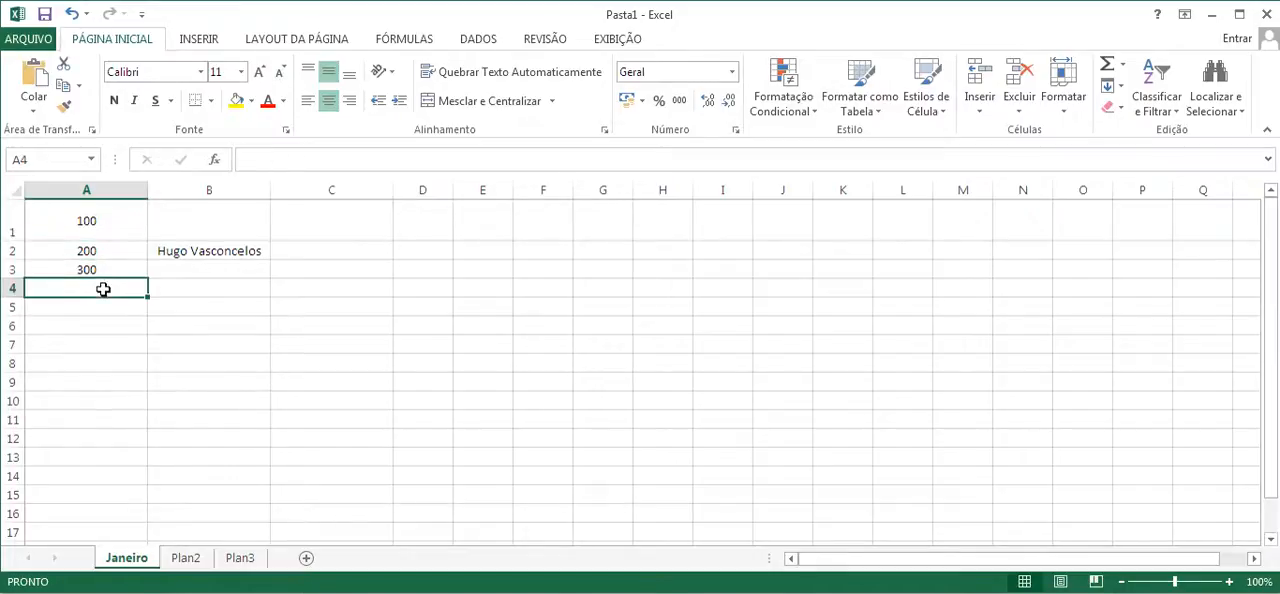
{"action": "type", "text": "="}
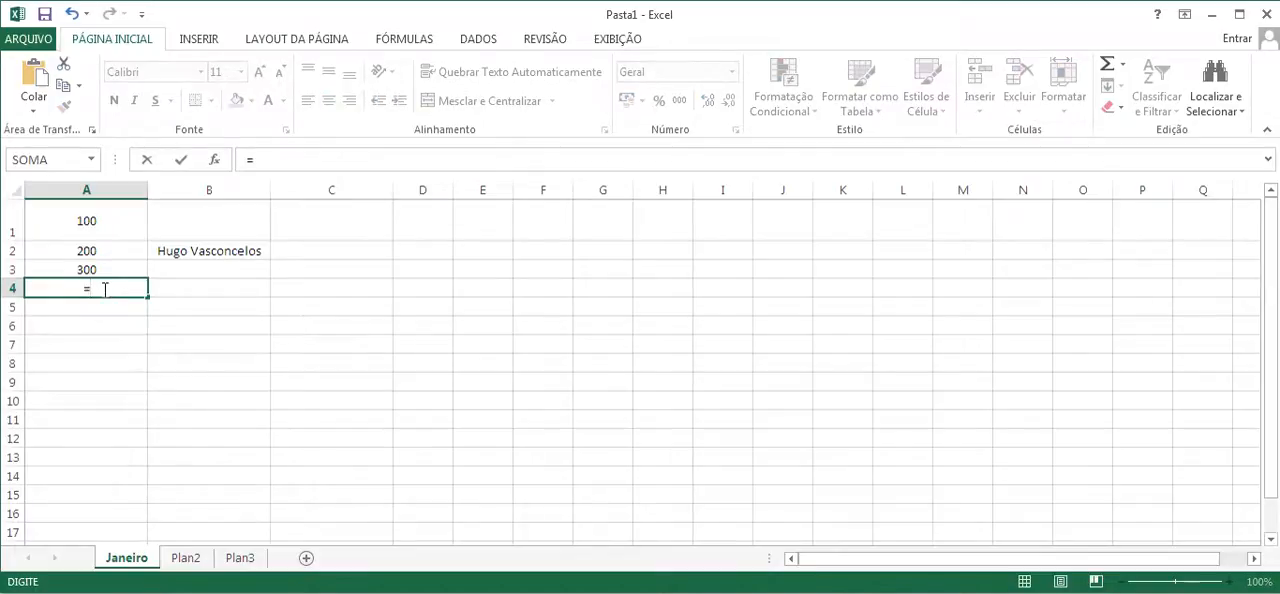
{"action": "left_click", "coordinate": [94, 220]}
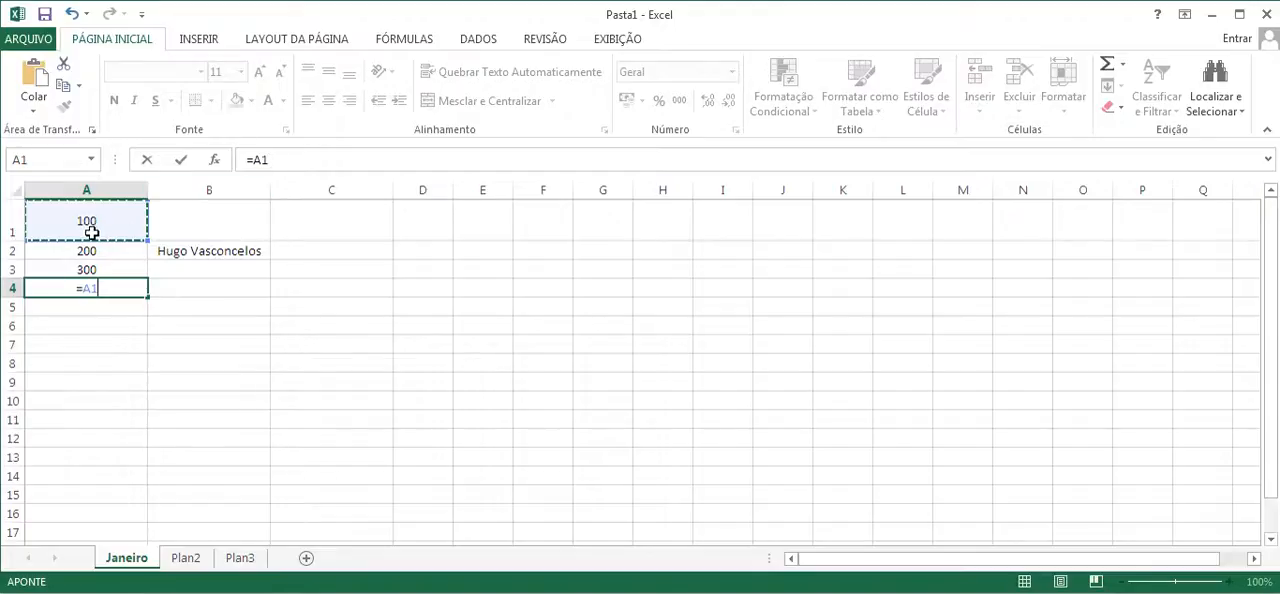
{"action": "type", "text": "+"}
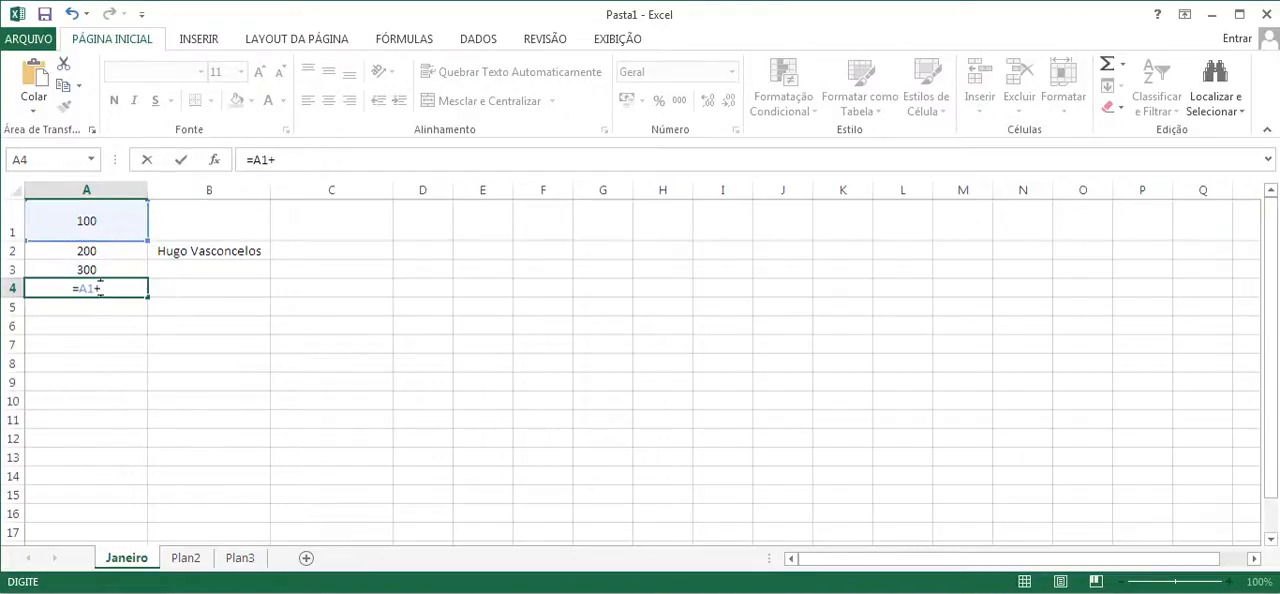
{"action": "left_click", "coordinate": [92, 250]}
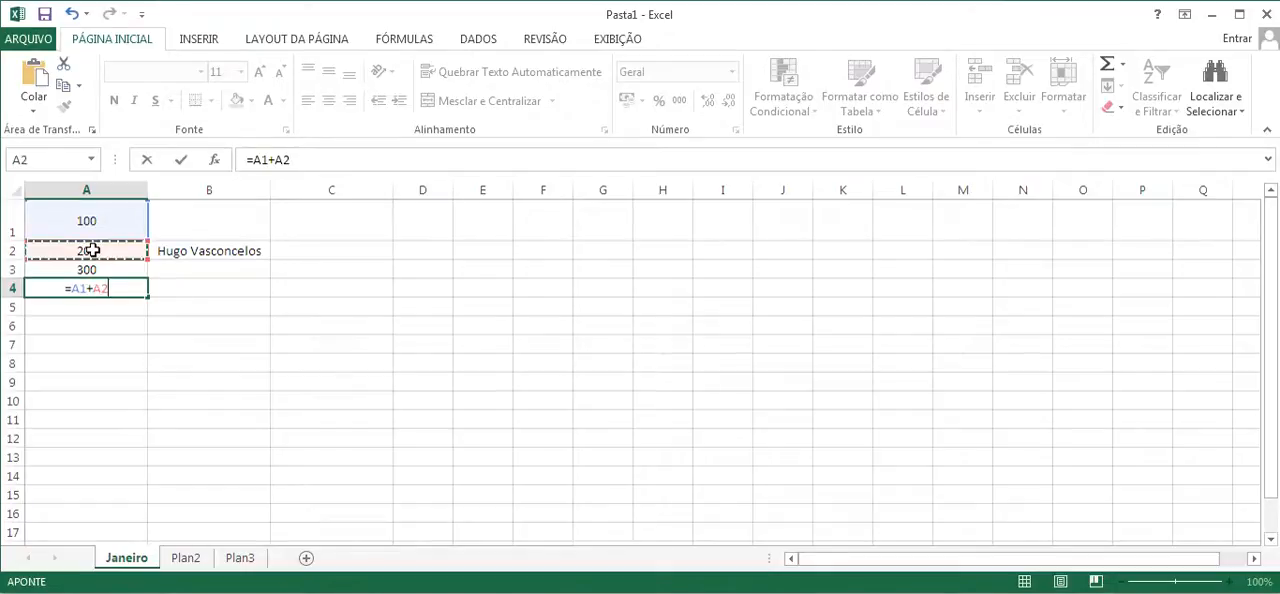
{"action": "type", "text": "+"}
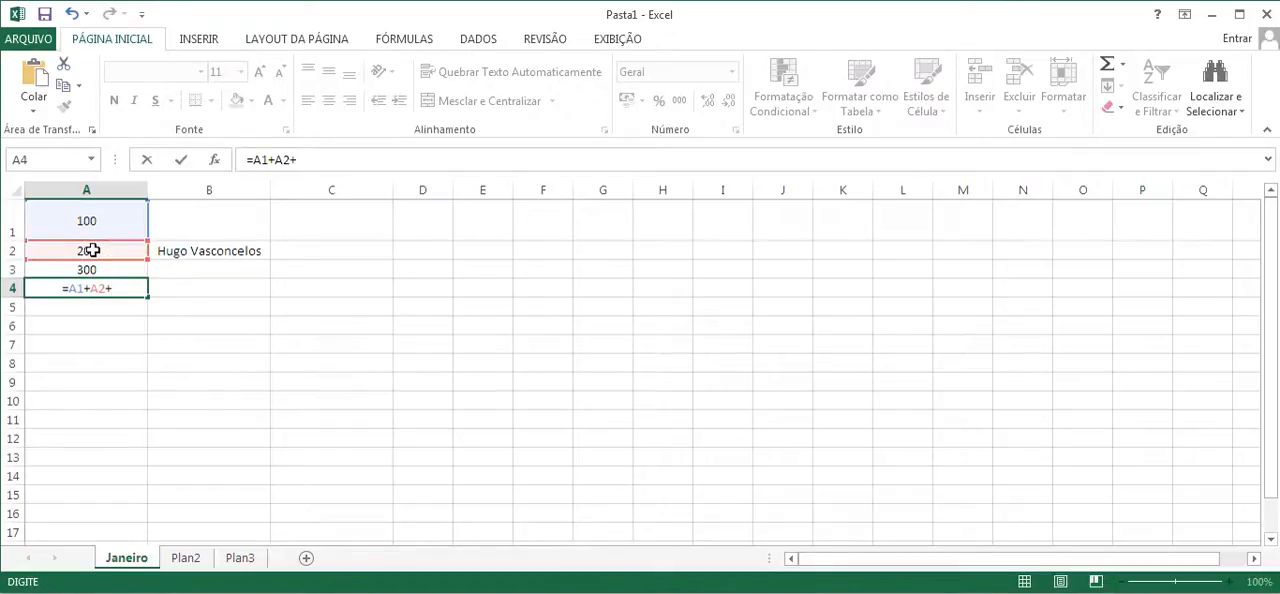
{"action": "left_click", "coordinate": [87, 268]}
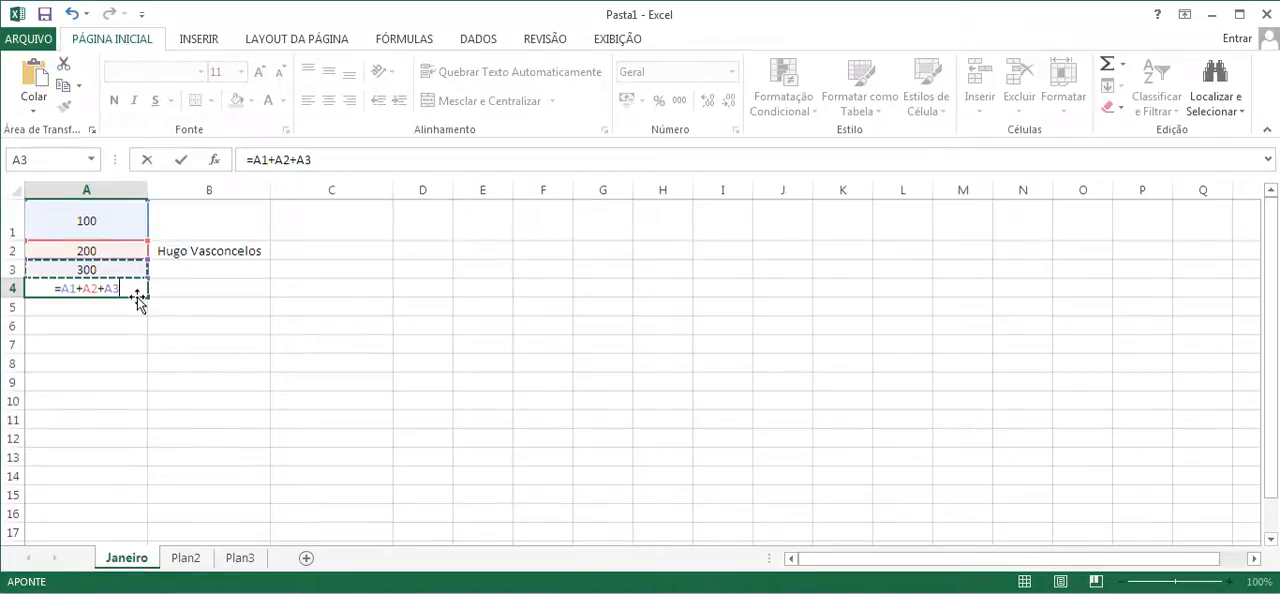
{"action": "key", "text": "Return"}
- Replace the formula in cell A4 with the fixed-number sum =100+200+300
{"action": "left_click", "coordinate": [112, 292]}
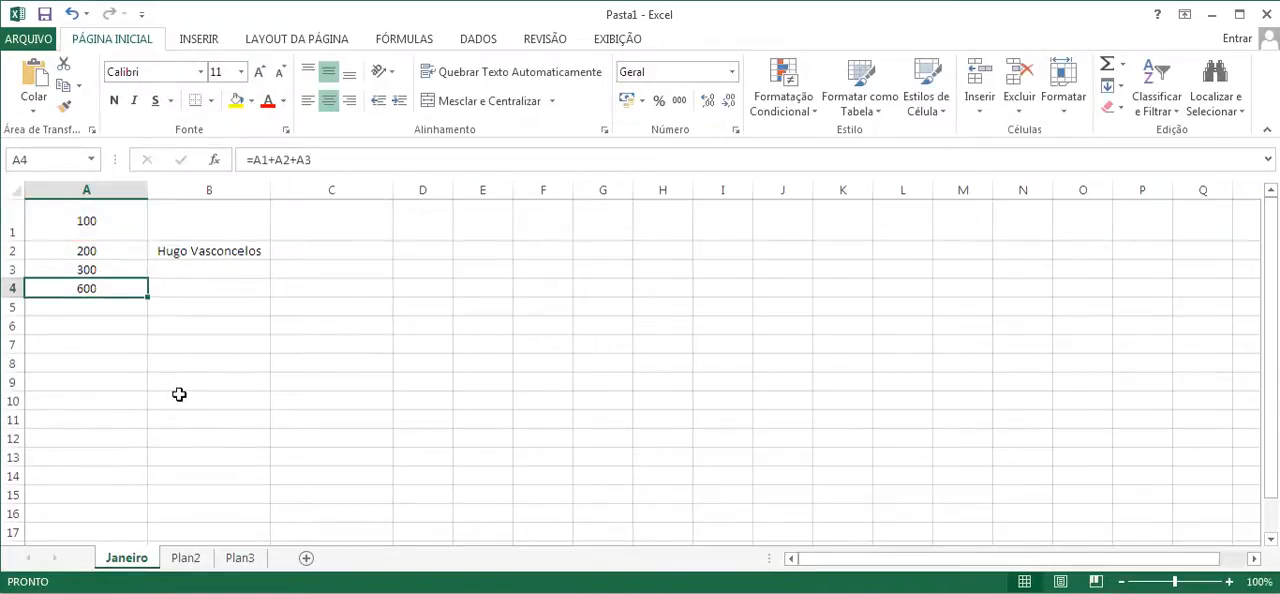
{"action": "key", "text": "Delete"}
{"action": "type", "text": "="}
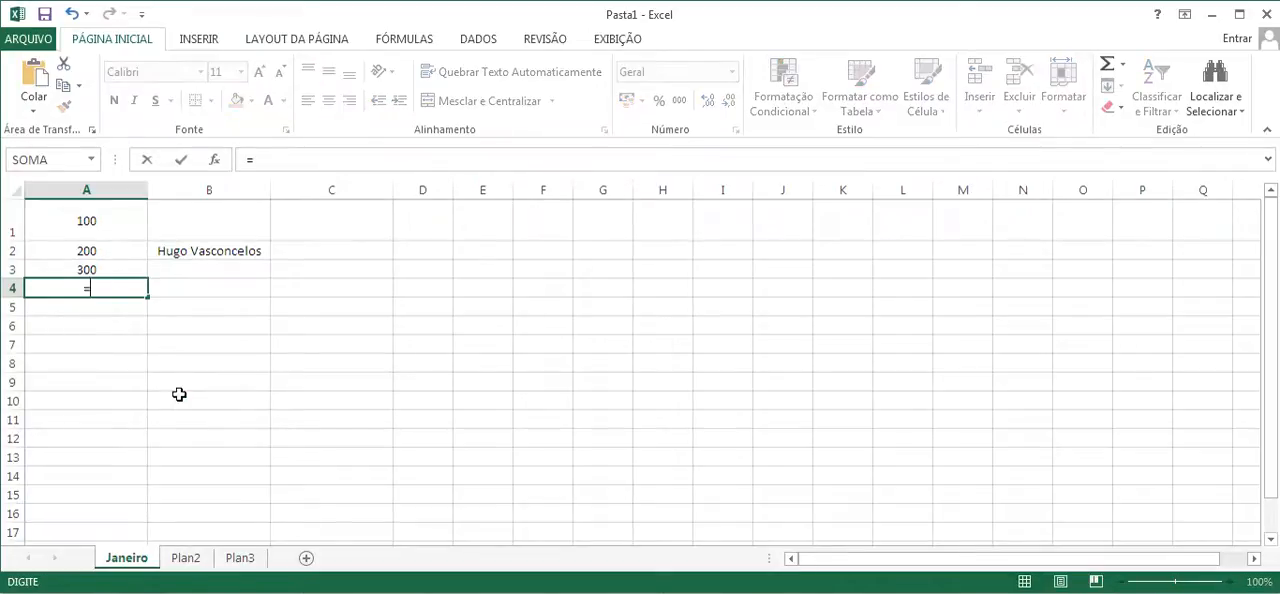
{"action": "type", "text": "100+200+300"}
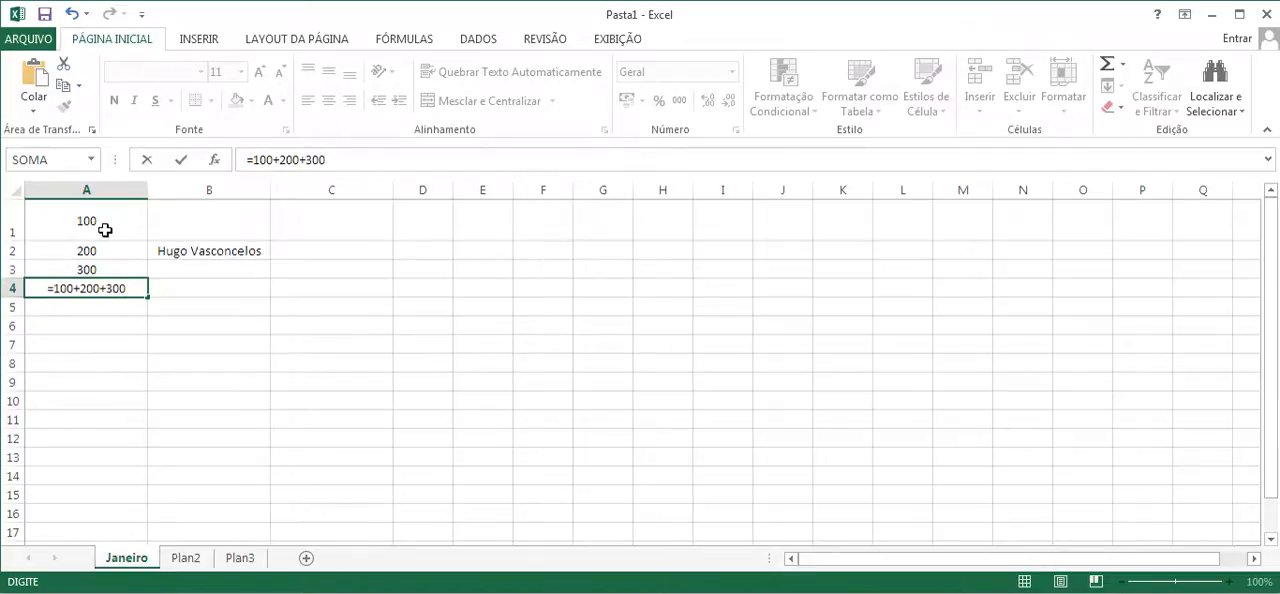
{"action": "key", "text": "Return"}
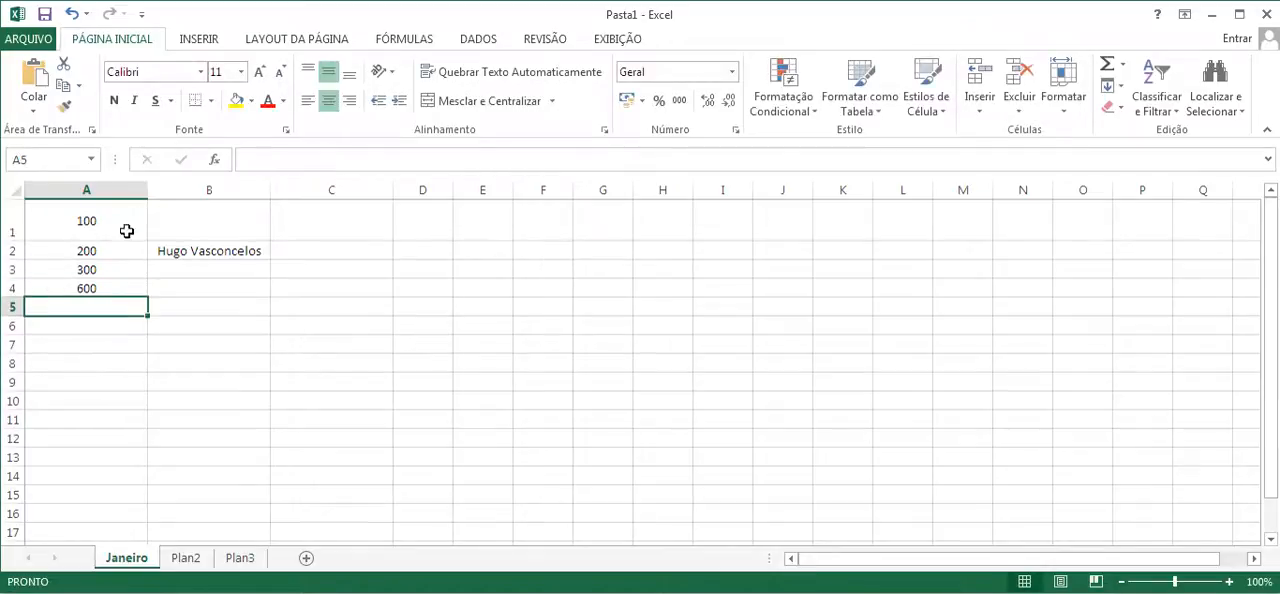
- Try the value 200 in cell A1 to test the fixed-number sum in A4, and undo that change
{"action": "left_click", "coordinate": [96, 290]}
{"action": "left_click", "coordinate": [97, 226]}
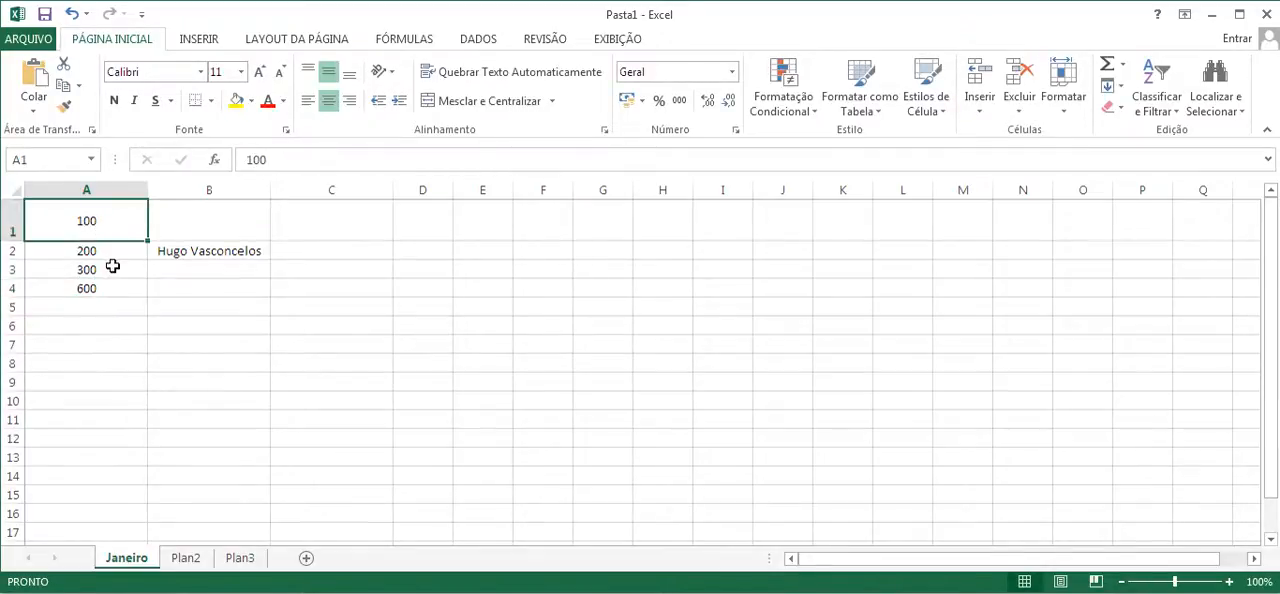
{"action": "type", "text": "200"}
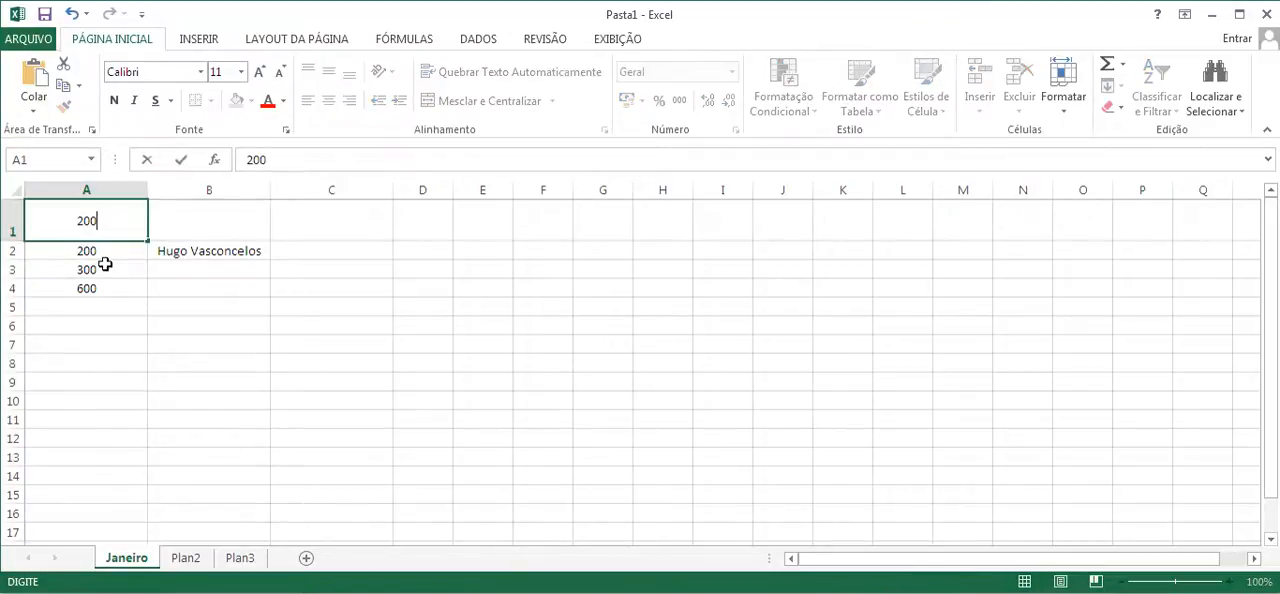
{"action": "key", "text": "Return"}
{"action": "left_click", "coordinate": [116, 288]}
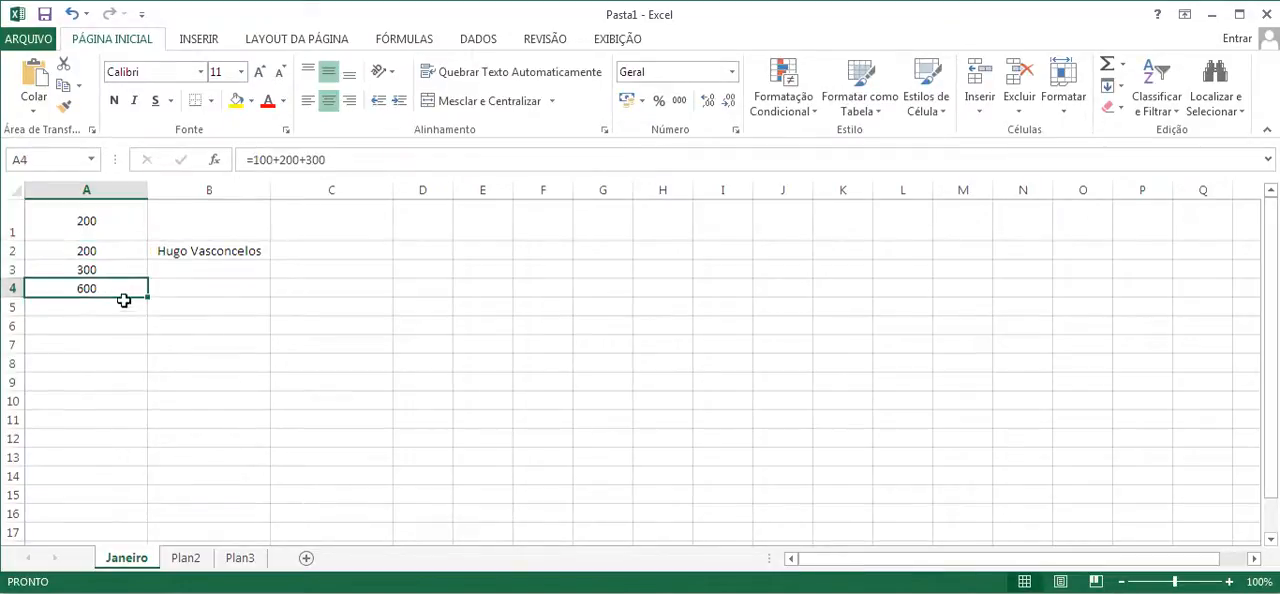
{"action": "left_click", "coordinate": [71, 13]}
- Replace the fixed-number sum in cell A4 with the cell-reference formula =A1+A2+A3
{"action": "left_click", "coordinate": [103, 288]}
{"action": "key", "text": "Delete"}
{"action": "type", "text": "="}
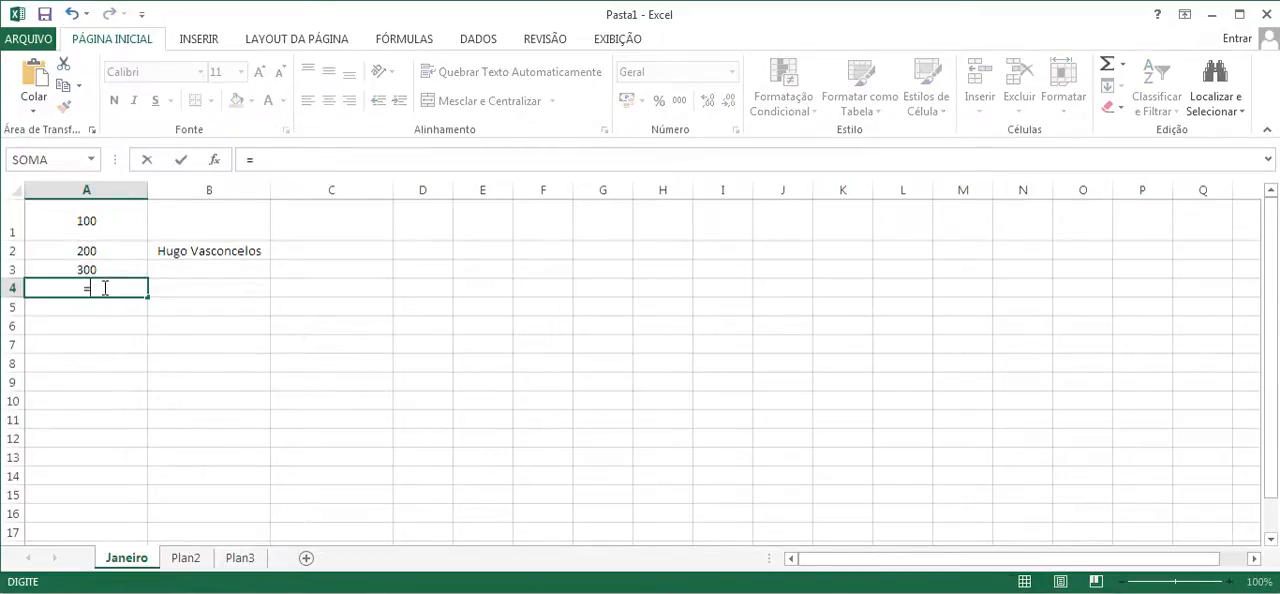
{"action": "left_click", "coordinate": [82, 218]}
{"action": "type", "text": "+"}
{"action": "left_click", "coordinate": [68, 250]}
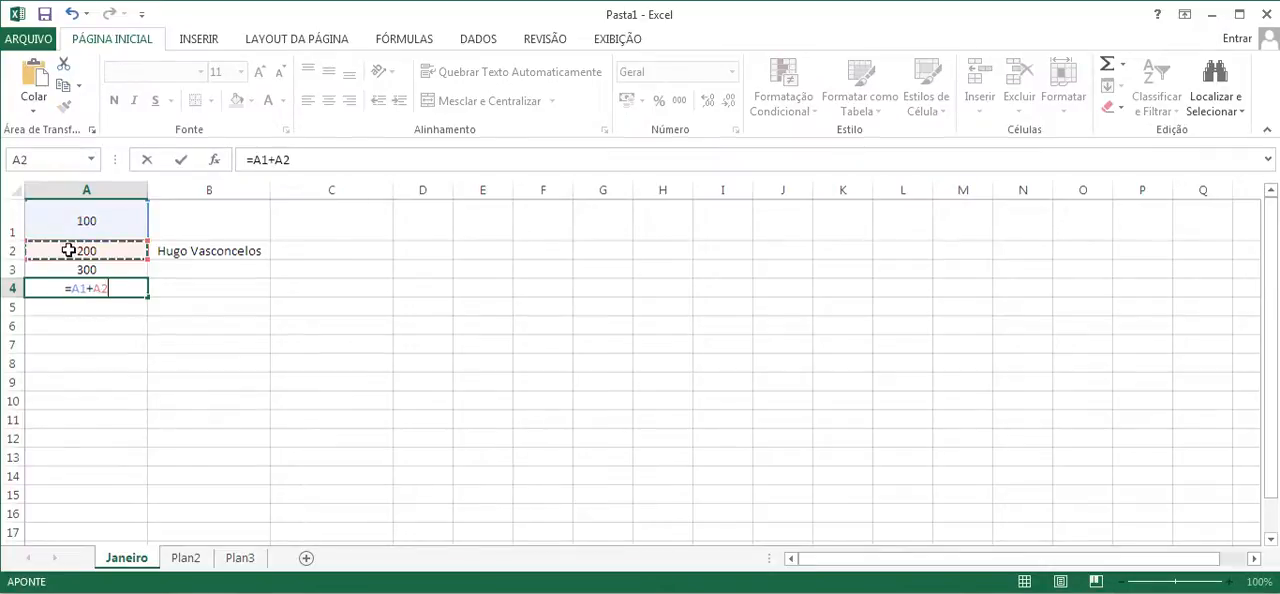
{"action": "type", "text": "+"}
{"action": "left_click", "coordinate": [58, 268]}
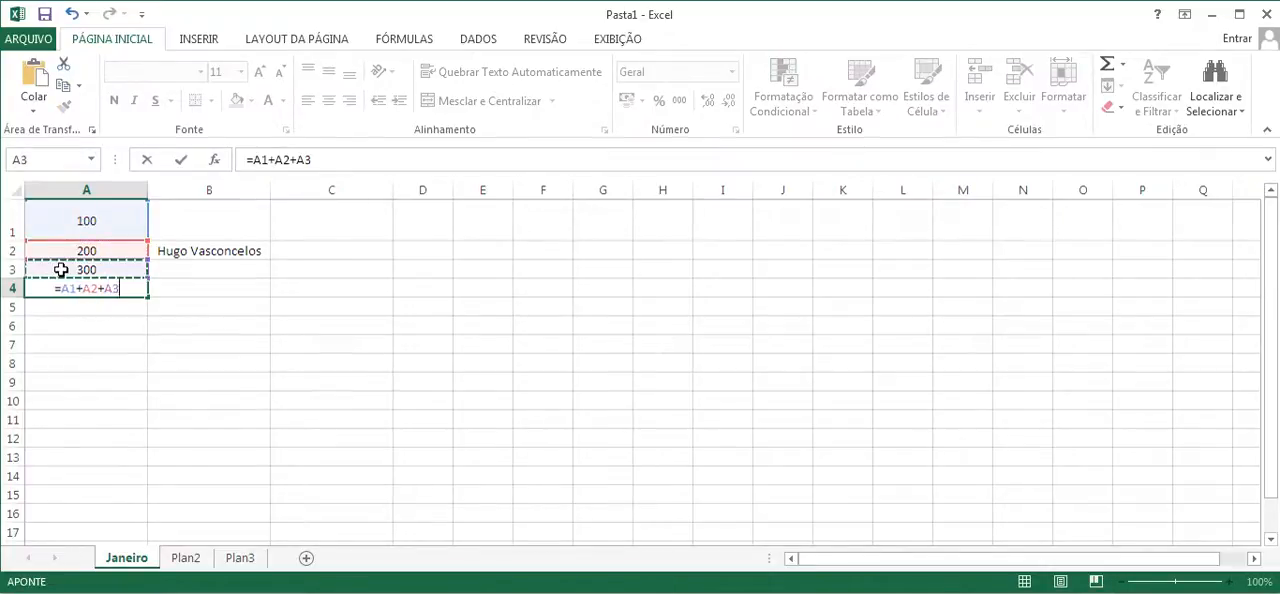
{"action": "key", "text": "Return"}
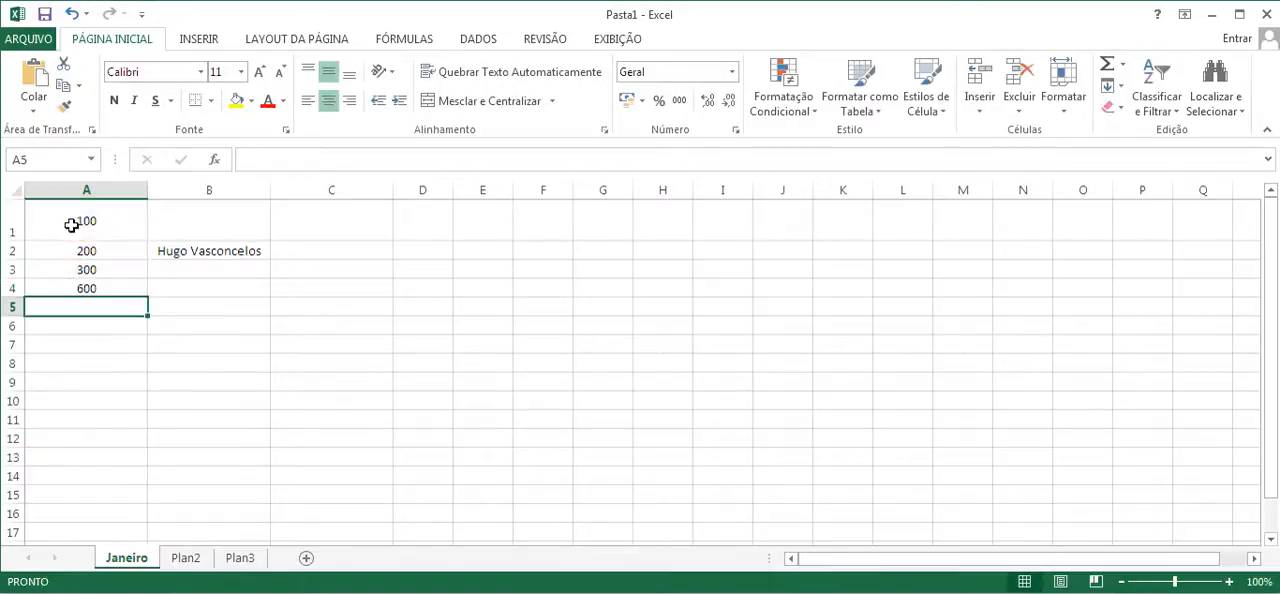
- Set cell A1 to 300 and check the formula cell A4
{"action": "left_click", "coordinate": [72, 225]}
{"action": "type", "text": "300"}
{"action": "key", "text": "Return"}
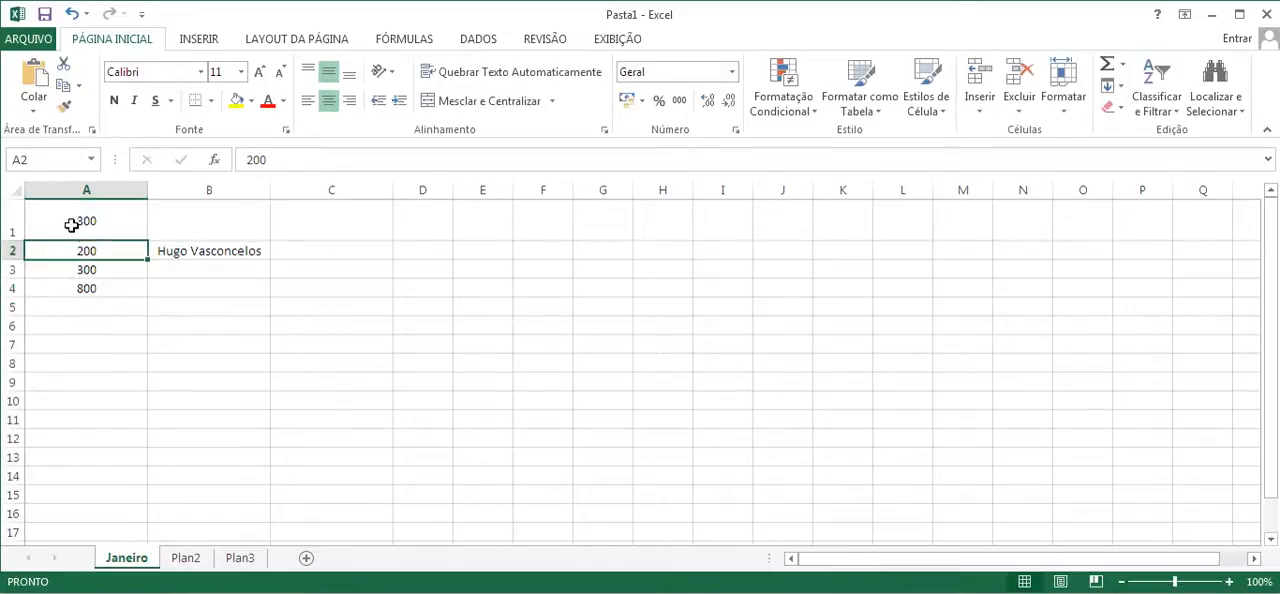
{"action": "left_click", "coordinate": [104, 291]}
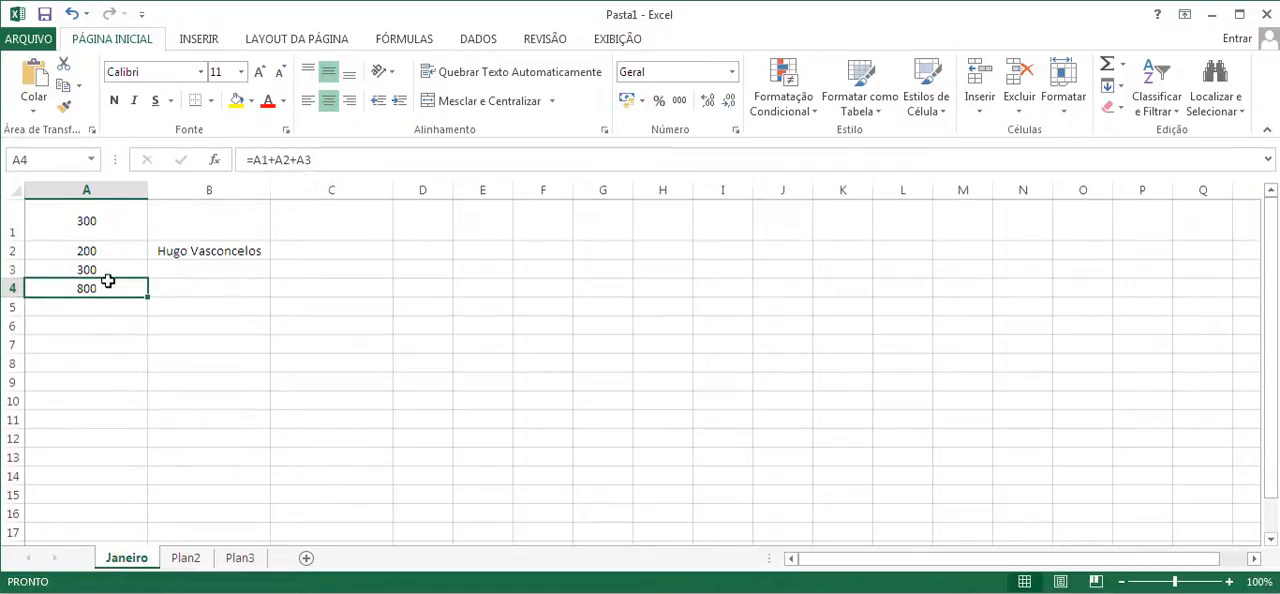
{"action": "left_click", "coordinate": [95, 218]}
{"action": "left_click", "coordinate": [91, 255]}
{"action": "left_click", "coordinate": [90, 267]}
{"action": "left_click", "coordinate": [93, 250]}
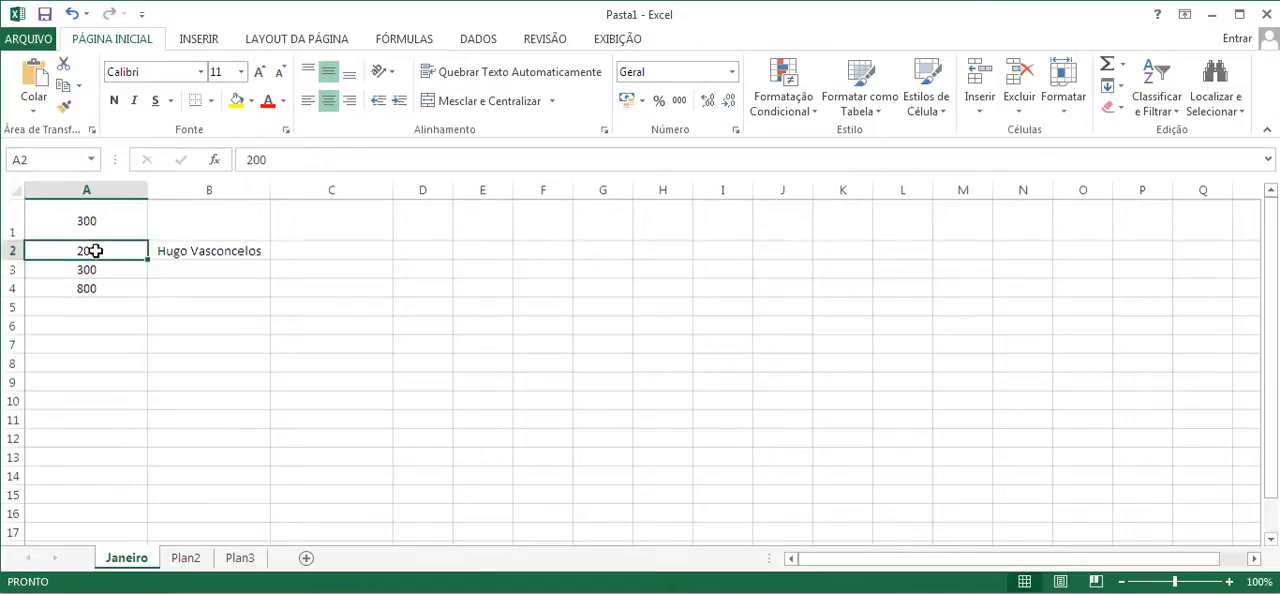
- Compare the value in cell A1 with the cell-reference formula in A4
{"action": "left_click", "coordinate": [92, 228]}
{"action": "left_click", "coordinate": [101, 287]}
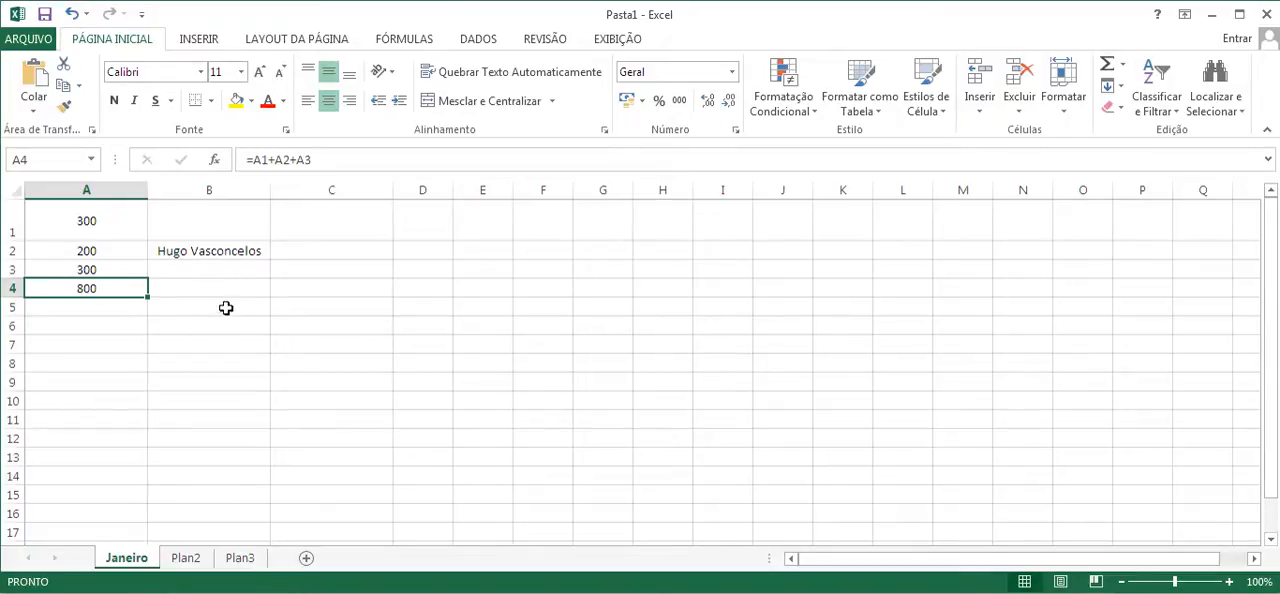
{"action": "left_click", "coordinate": [94, 221]}
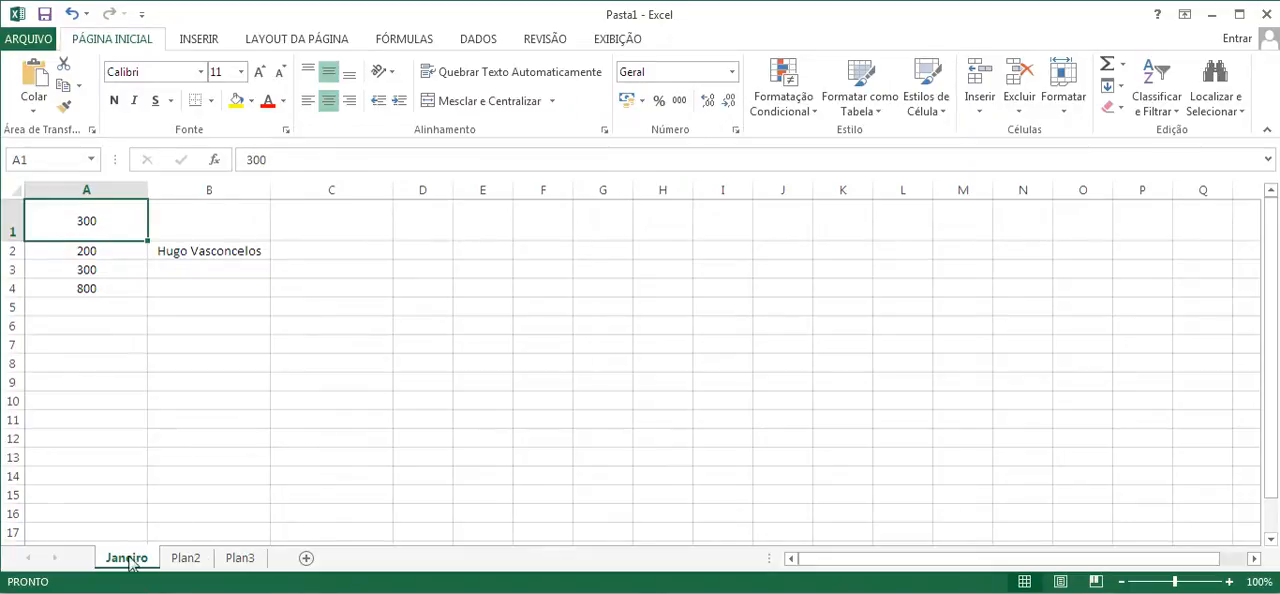
- Switch to the Plan2 sheet and enter the title Estoque in cell A1
{"action": "left_click", "coordinate": [185, 558]}
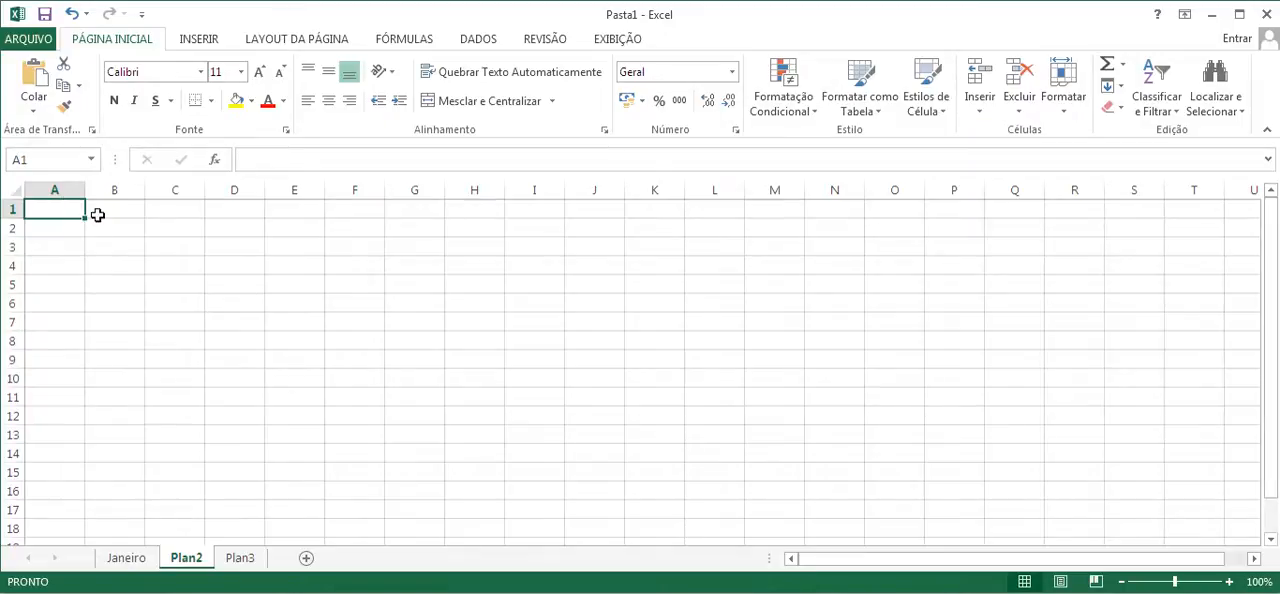
{"action": "type", "text": "Estoque"}
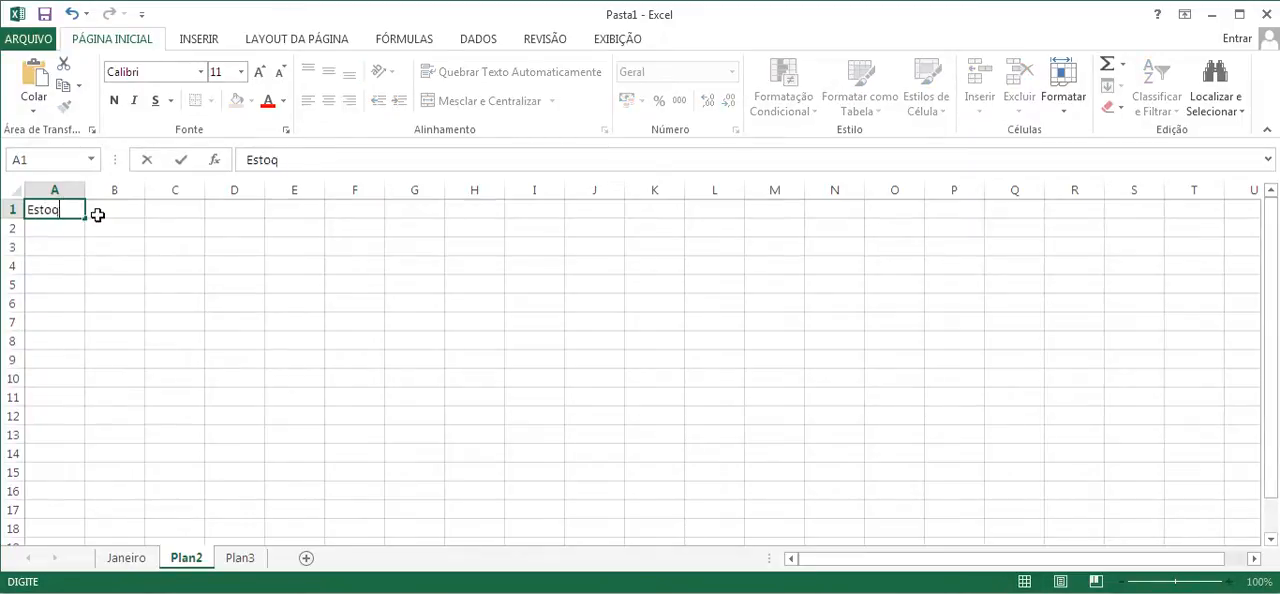
{"action": "key", "text": "Return"}
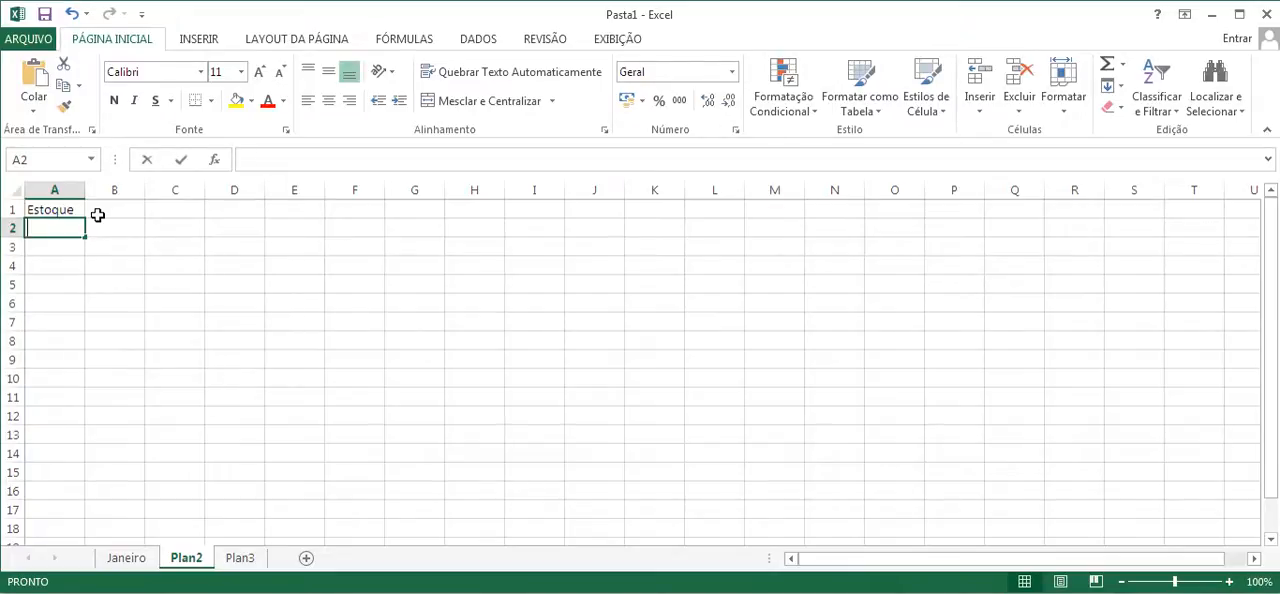
- Enter the headers Código, Produto, Quantidade, Valor and Valor Total in cells A2 to E2
{"action": "type", "text": "Código"}
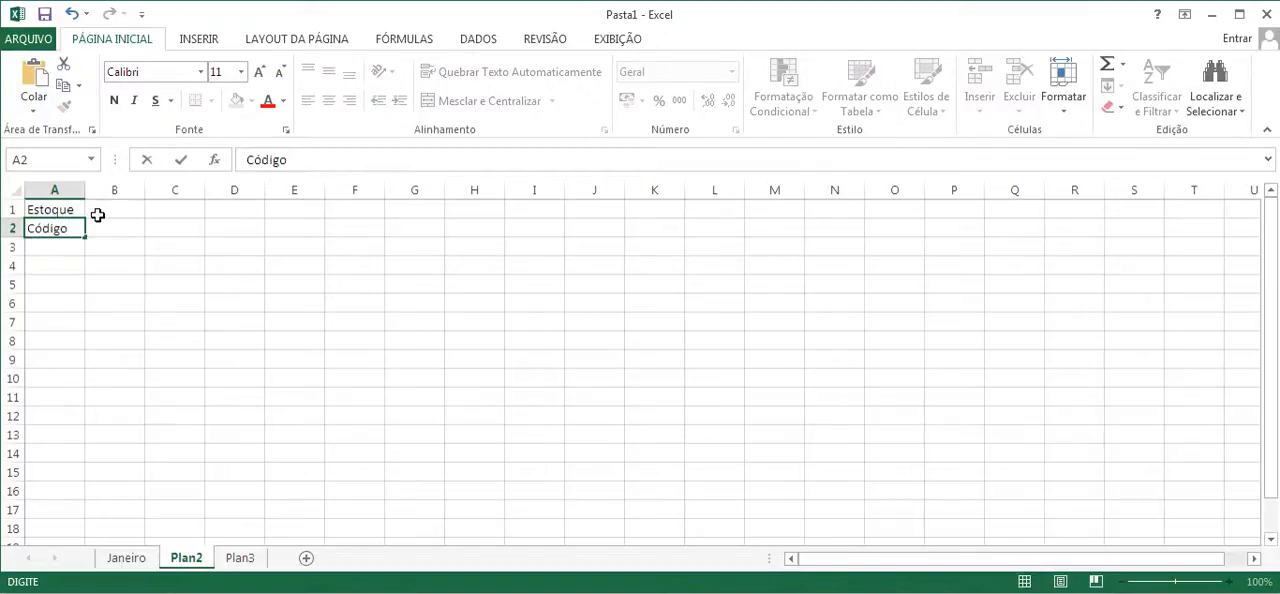
{"action": "key", "text": "Tab"}
{"action": "type", "text": "Produto"}
{"action": "key", "text": "Tab"}
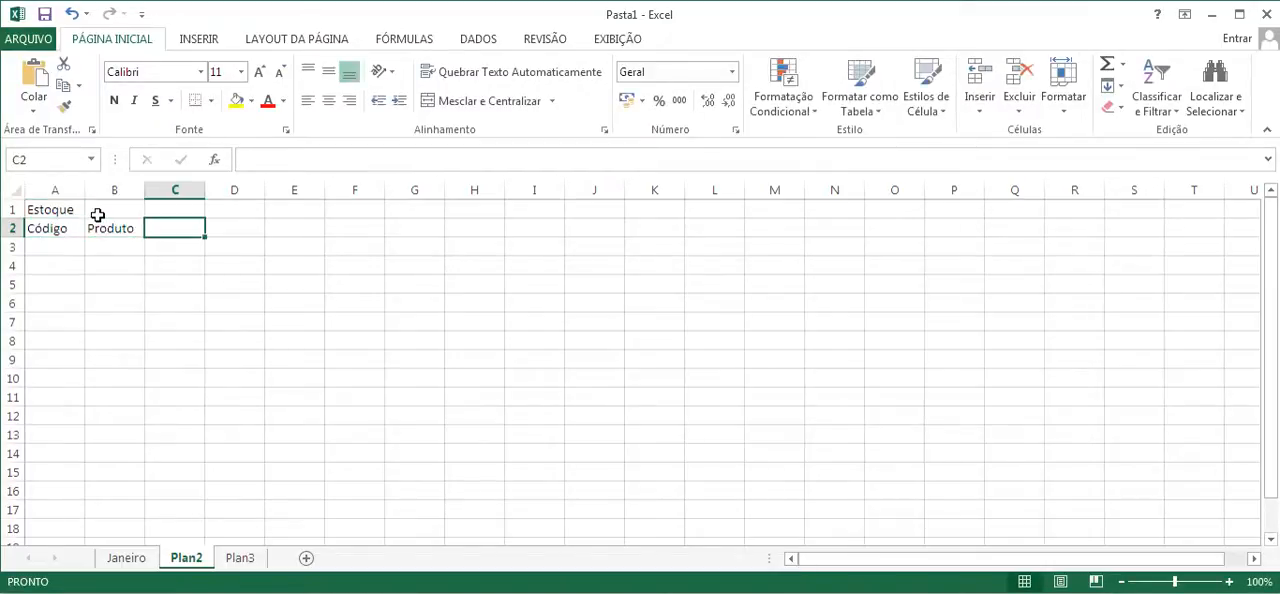
{"action": "type", "text": "Quantidade"}
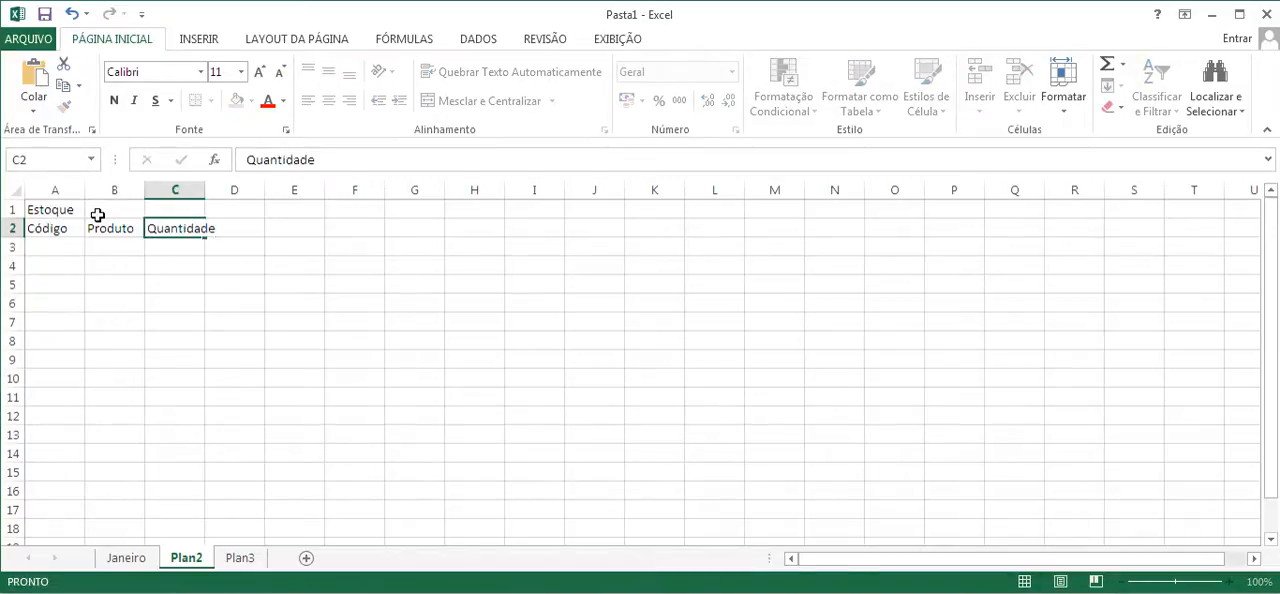
{"action": "key", "text": "Tab"}
{"action": "type", "text": "Valo"}
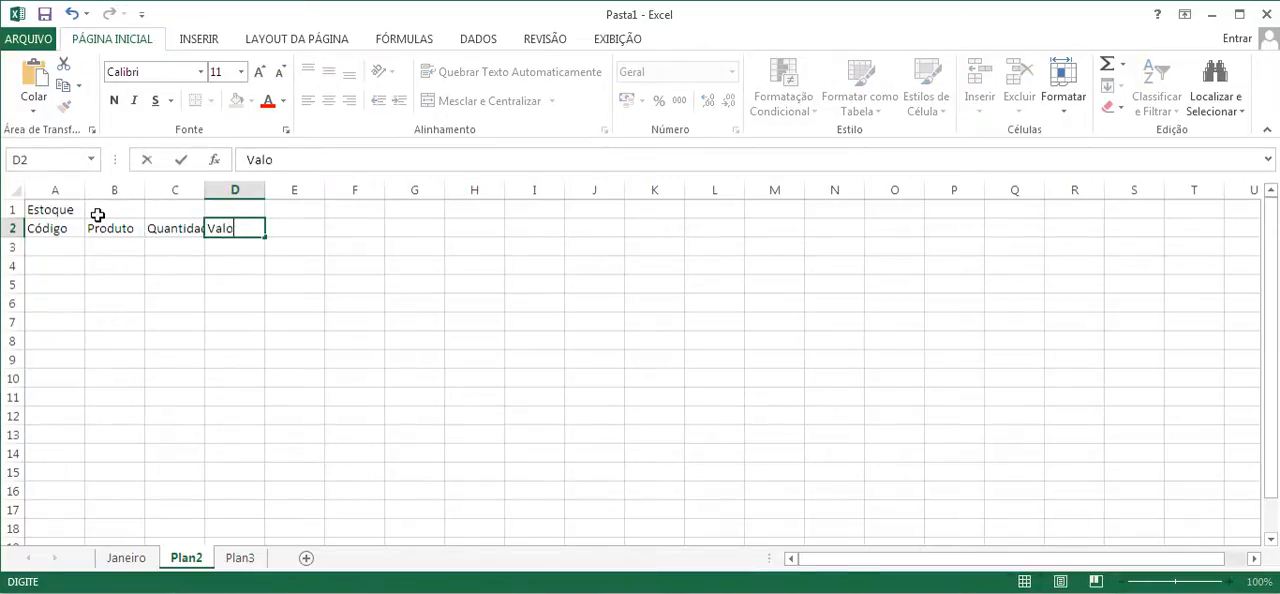
{"action": "key", "text": "Tab"}
{"action": "type", "text": "Val"}
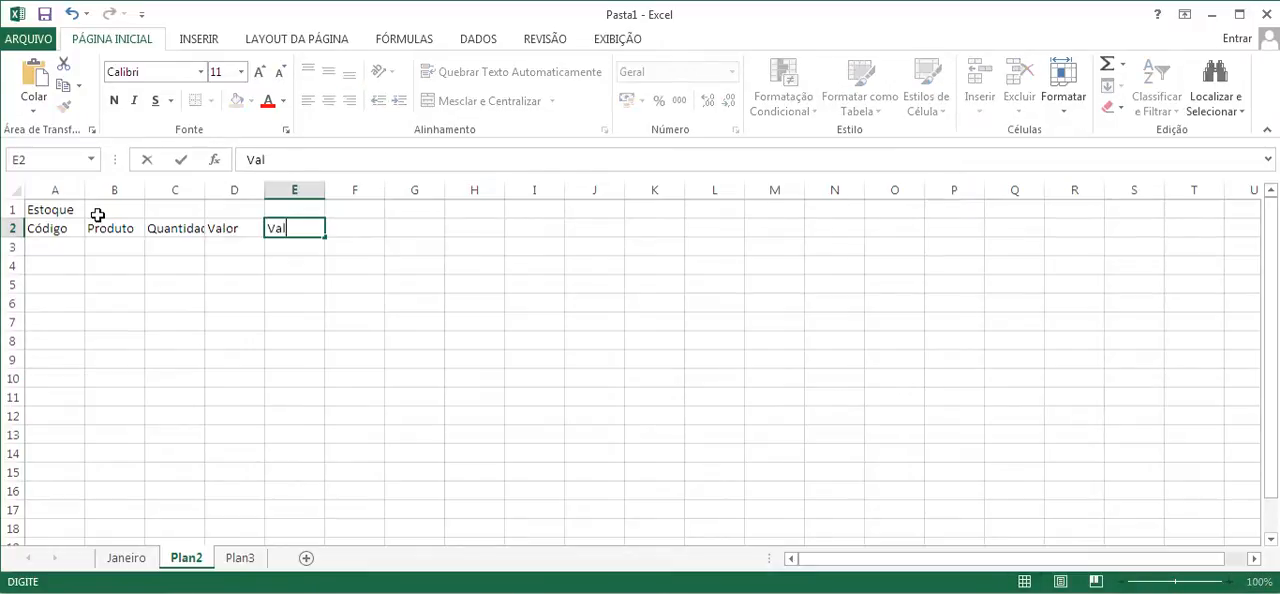
{"action": "type", "text": "or Total"}
{"action": "key", "text": "Return"}
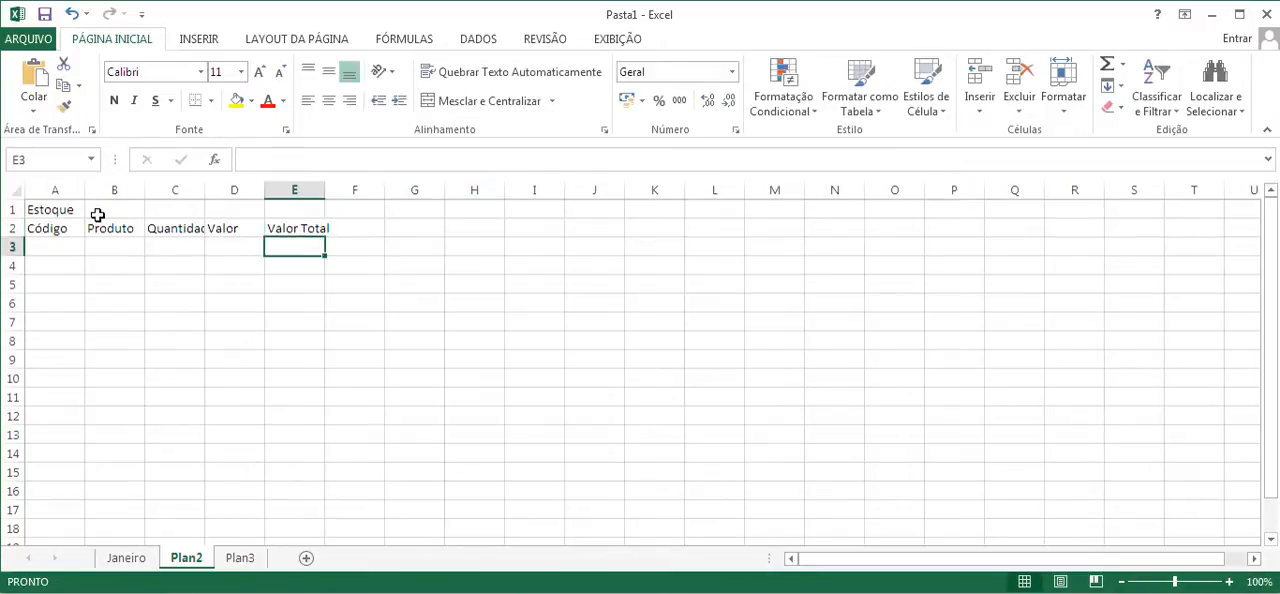
- Widen column C so that the full header Quantidade fits
{"action": "left_click", "coordinate": [120, 229]}
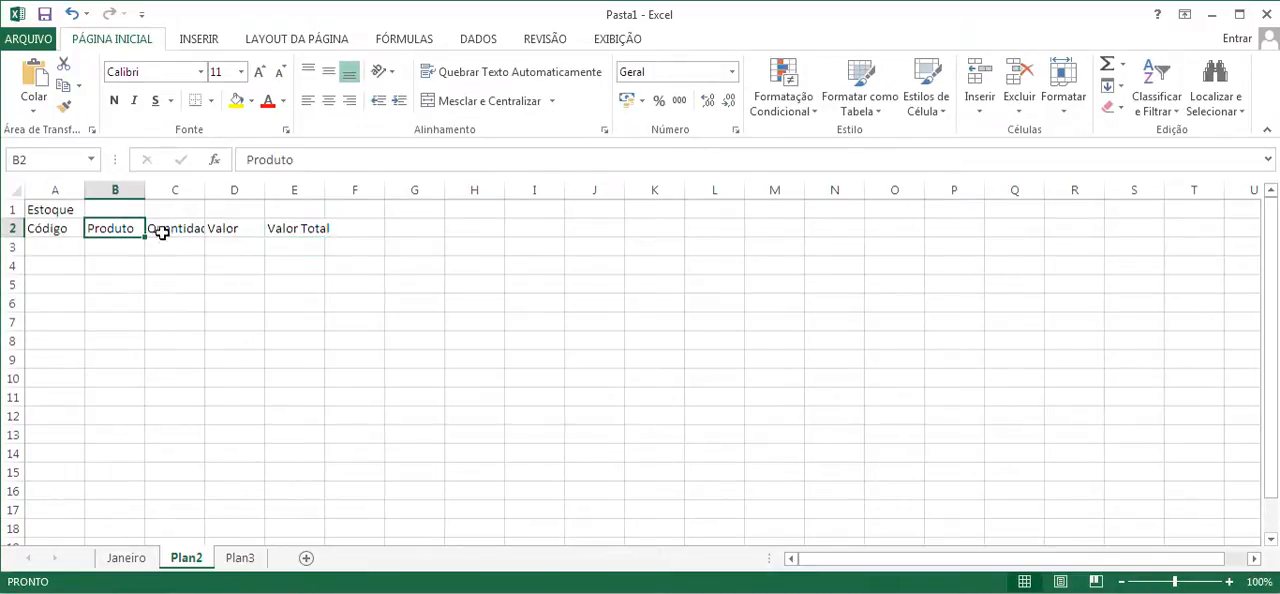
{"action": "left_click", "coordinate": [170, 229]}
{"action": "left_click", "coordinate": [226, 229]}
{"action": "left_click", "coordinate": [175, 230]}
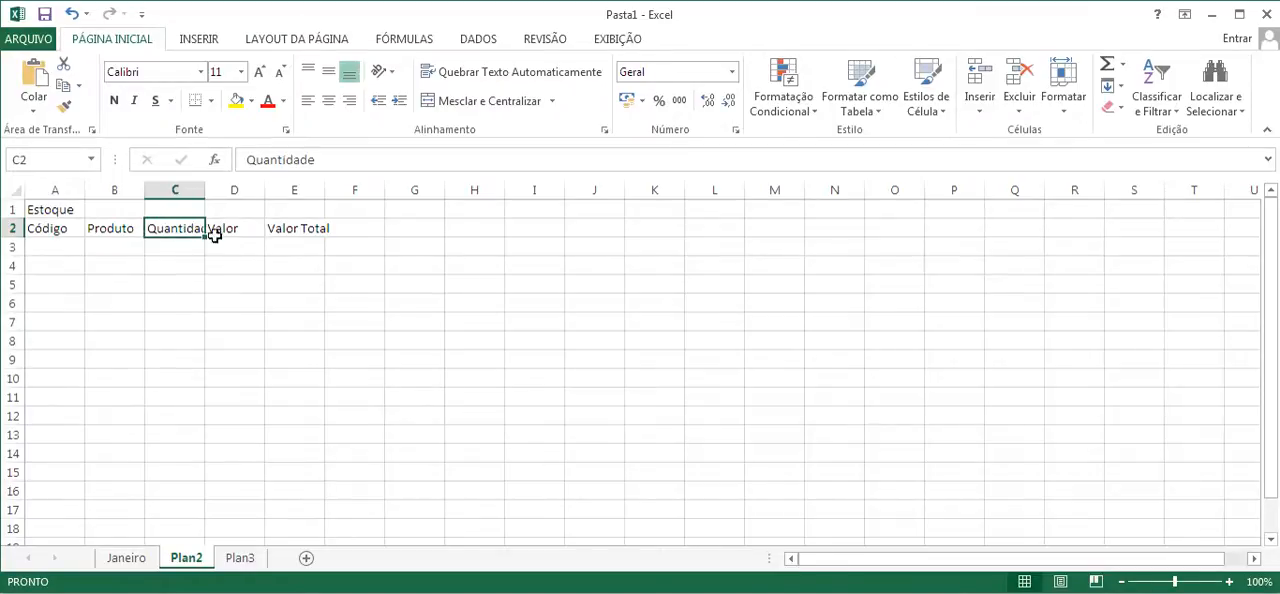
{"action": "left_click_drag", "start_coordinate": [205, 190], "coordinate": [226, 189]}
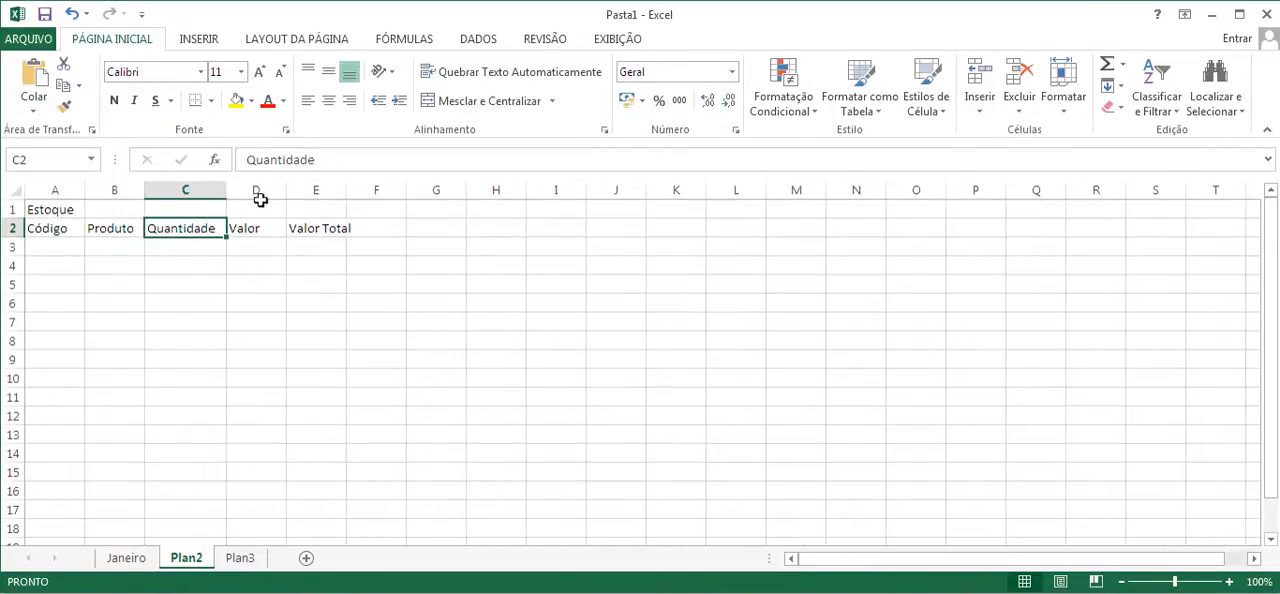
- Enter the codes 1, 2 and 3 under Código in cells A3 to A5
{"action": "left_click", "coordinate": [53, 243]}
{"action": "type", "text": "1"}
{"action": "key", "text": "Return"}
{"action": "type", "text": "2"}
{"action": "key", "text": "Return"}
{"action": "type", "text": "3"}
{"action": "key", "text": "Return"}
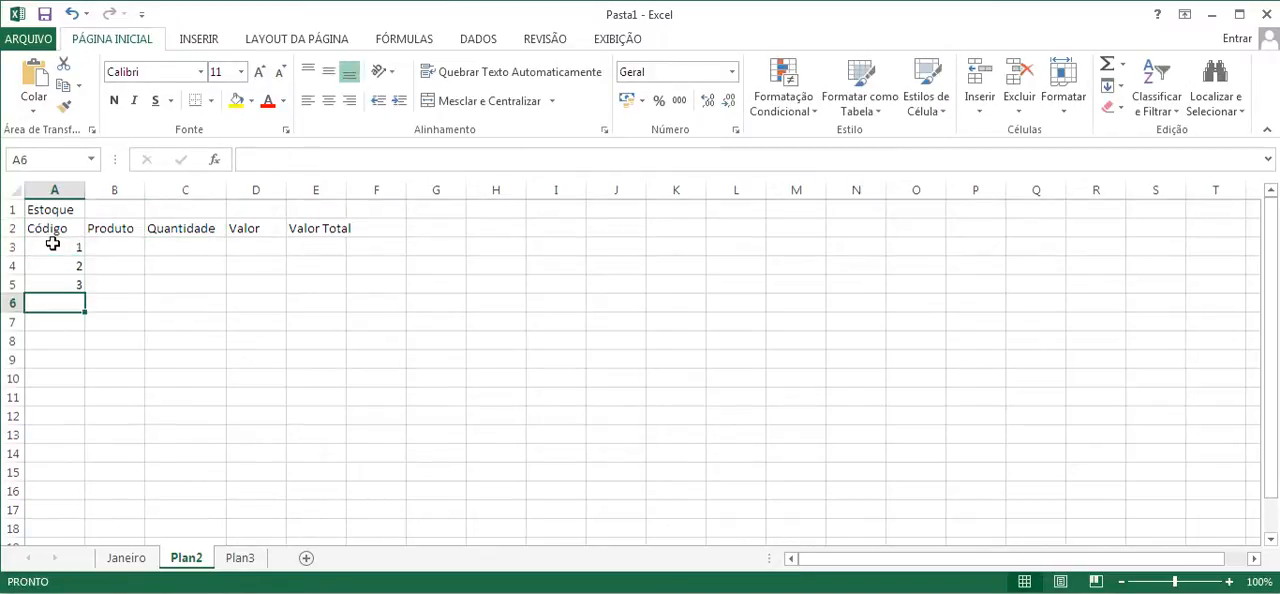
- Enter the products Café, Arroz and Feijão under Produto in cells B3 to B5
{"action": "left_click", "coordinate": [116, 242]}
{"action": "type", "text": "Ca"}
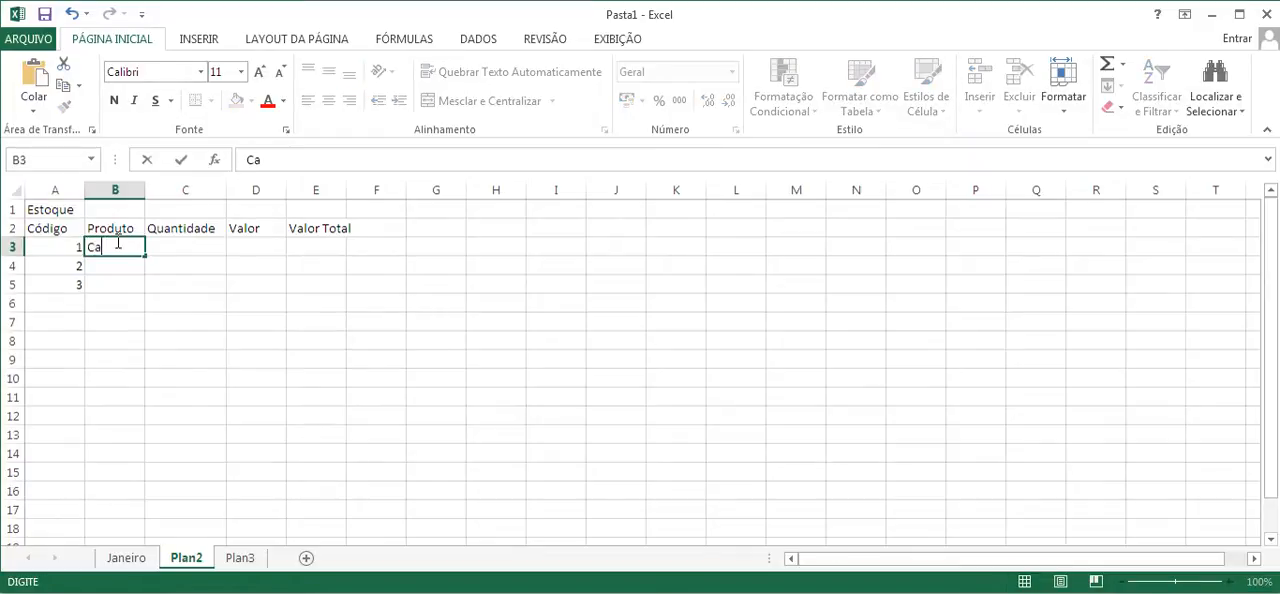
{"action": "type", "text": "fé"}
{"action": "key", "text": "Return"}
{"action": "type", "text": "Arroz"}
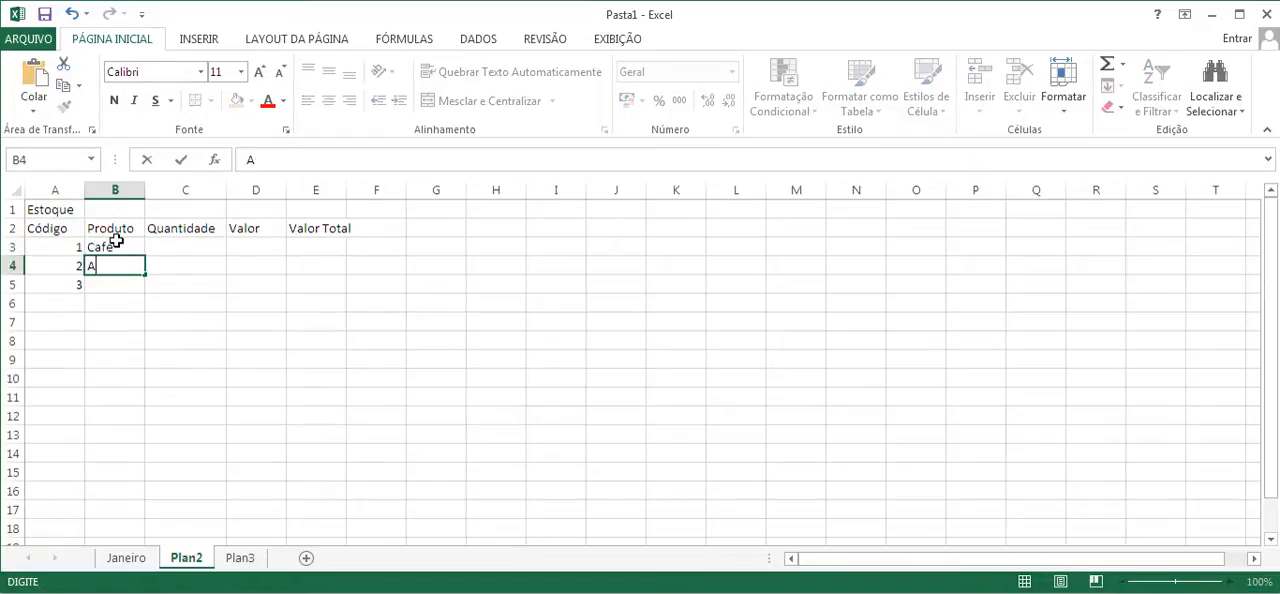
{"action": "key", "text": "Return"}
{"action": "key", "text": "Right"}
{"action": "key", "text": "Right"}
{"action": "key", "text": "Right"}
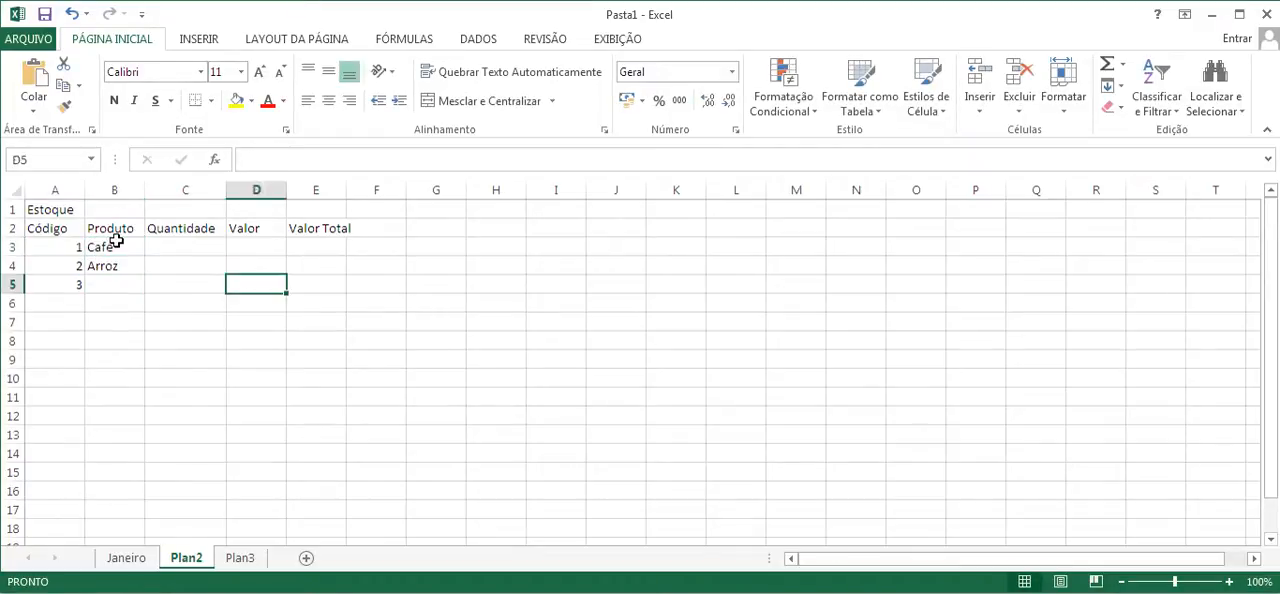
{"action": "left_click", "coordinate": [105, 283]}
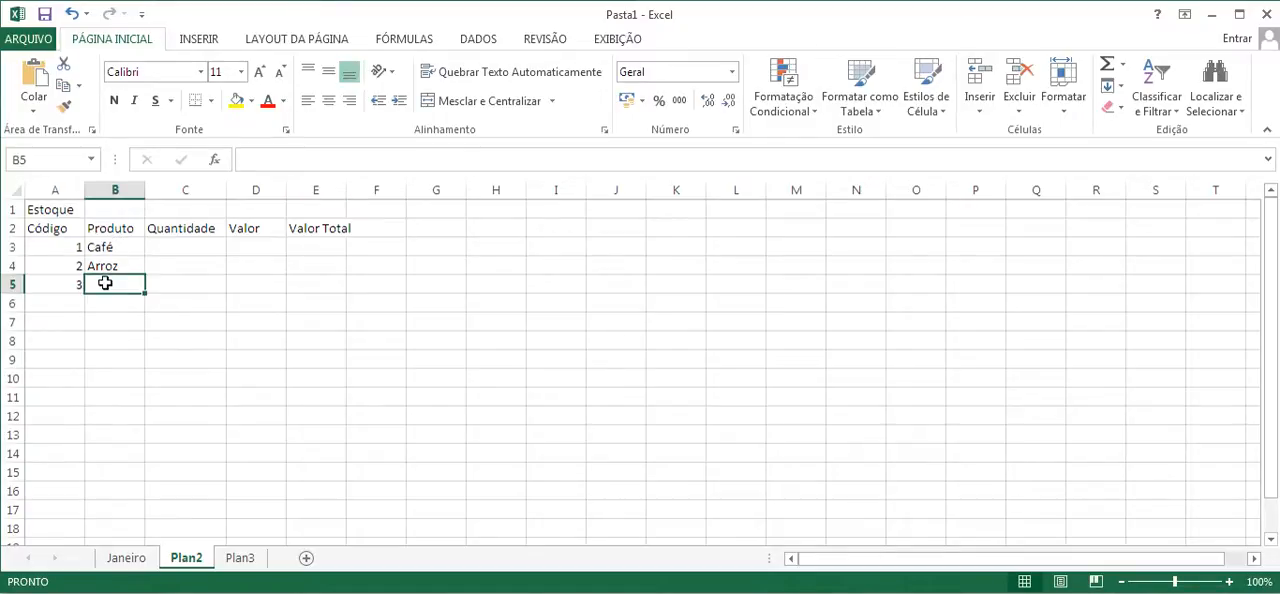
{"action": "type", "text": "Feij"}
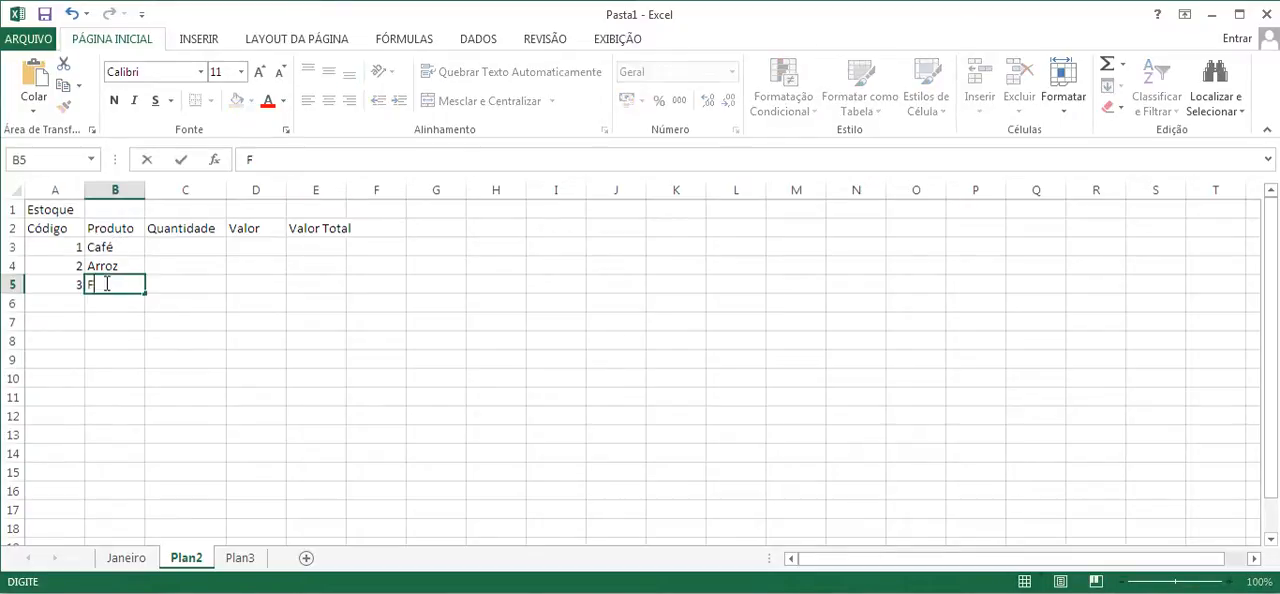
{"action": "key", "text": "Tab"}
- Enter the quantities 7, 5 and 6 under Quantidade in cells C3 to C5
{"action": "key", "text": "Up"}
{"action": "key", "text": "Up"}
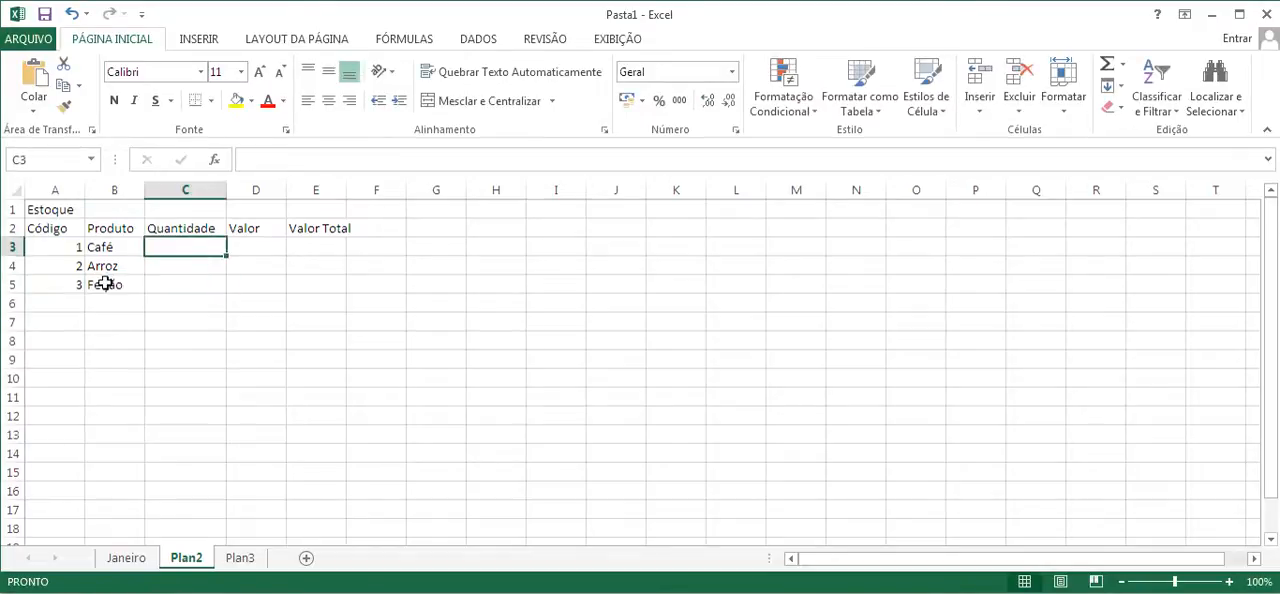
{"action": "type", "text": "7"}
{"action": "key", "text": "Return"}
{"action": "type", "text": "5"}
{"action": "key", "text": "Return"}
{"action": "type", "text": "6"}
{"action": "key", "text": "Return"}
- Enter the values 8, 12 and 7 under Valor in cells D3 to D5
{"action": "key", "text": "Right"}
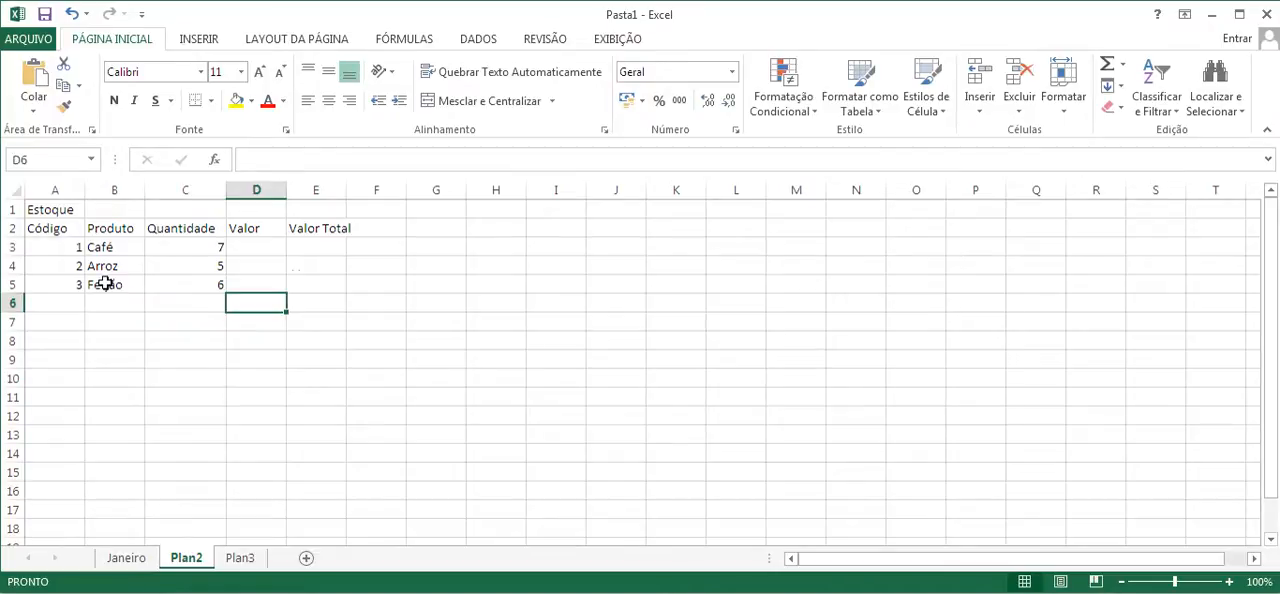
{"action": "key", "text": "Up"}
{"action": "key", "text": "Up"}
{"action": "key", "text": "Up"}
{"action": "type", "text": "8"}
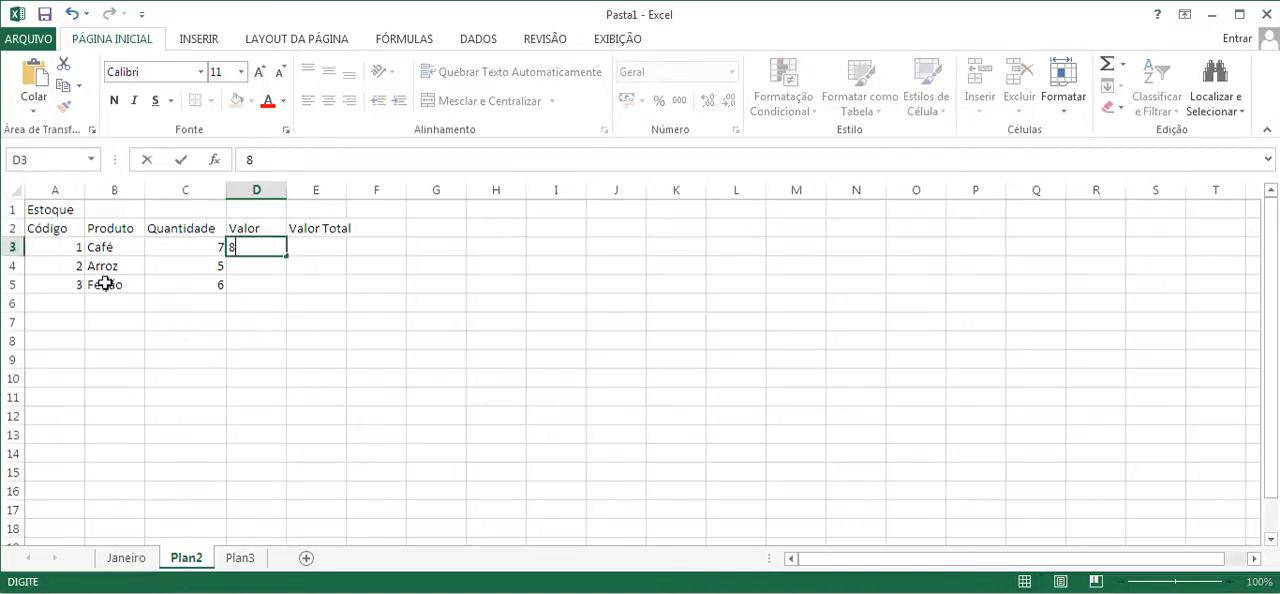
{"action": "key", "text": "Return"}
{"action": "type", "text": "12"}
{"action": "key", "text": "Return"}
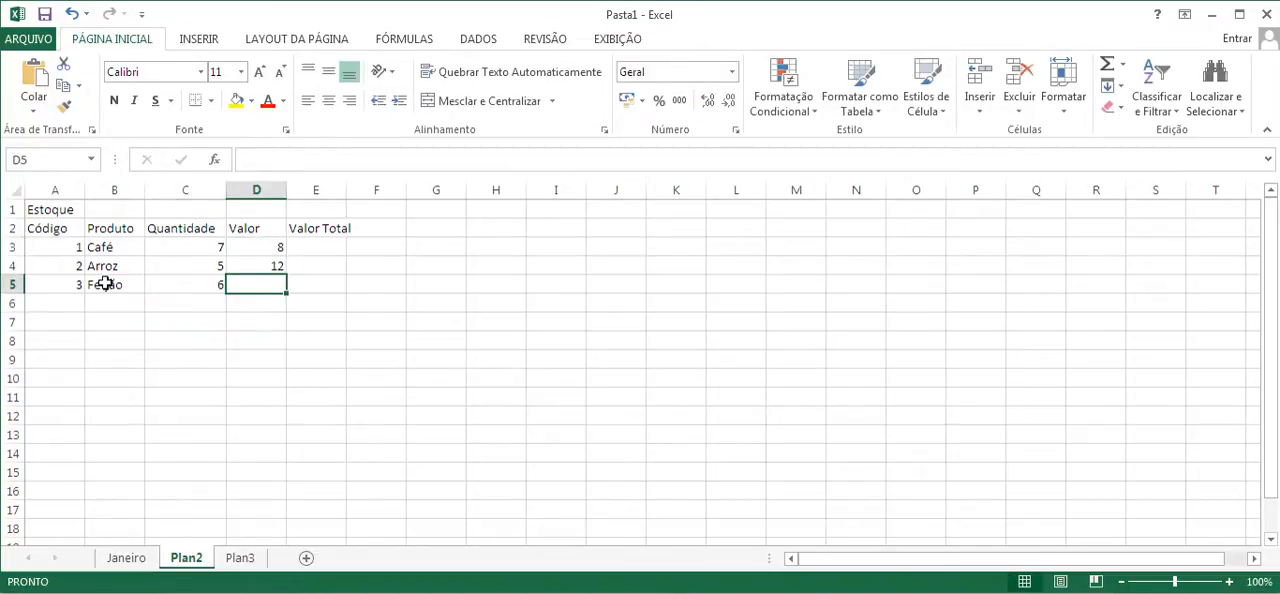
{"action": "type", "text": "7"}
{"action": "key", "text": "Return"}
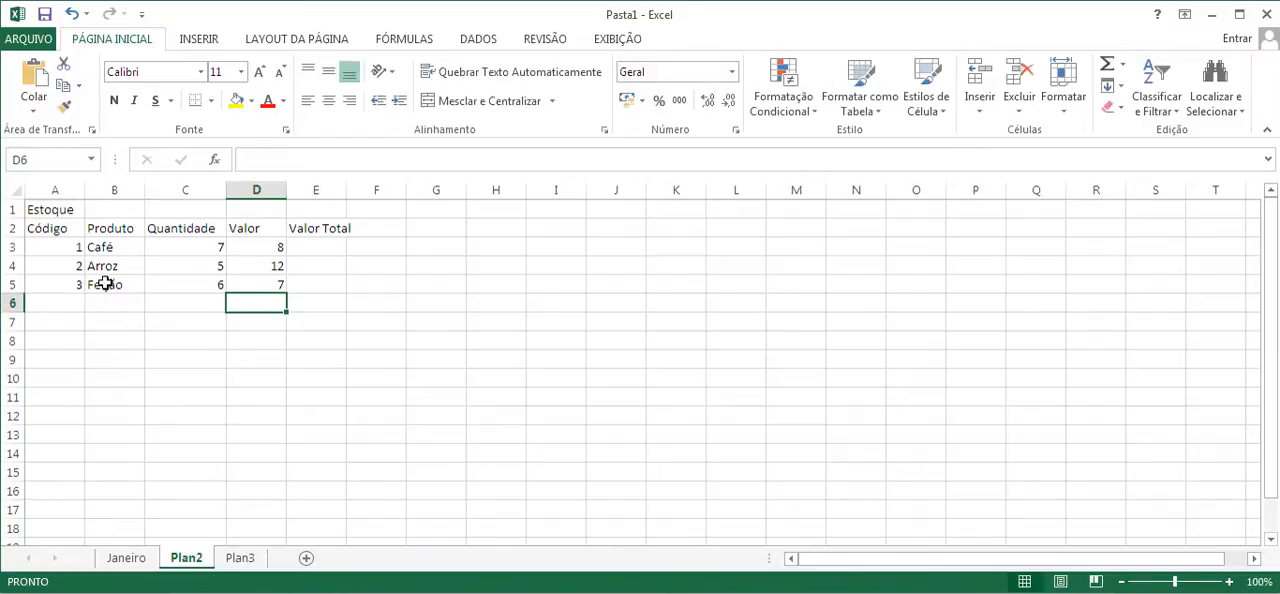
{"action": "key", "text": "Right"}
{"action": "key", "text": "Up"}
{"action": "key", "text": "Down"}
{"action": "key", "text": "Down"}
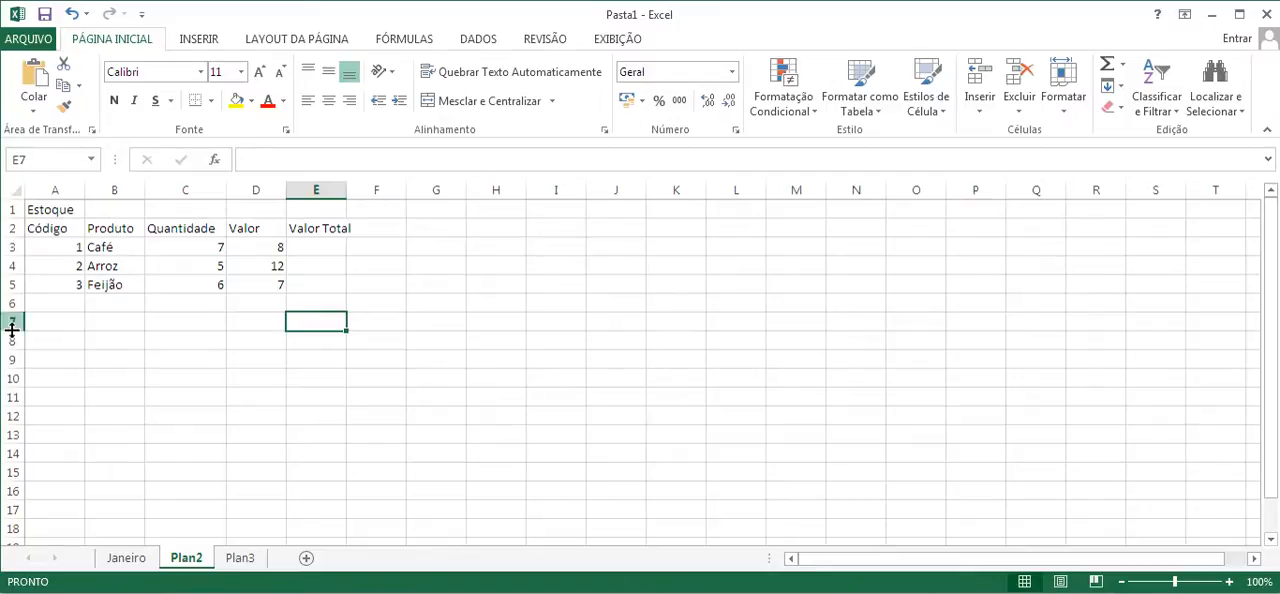
{"action": "left_click_drag", "start_coordinate": [48, 192], "coordinate": [300, 183]}
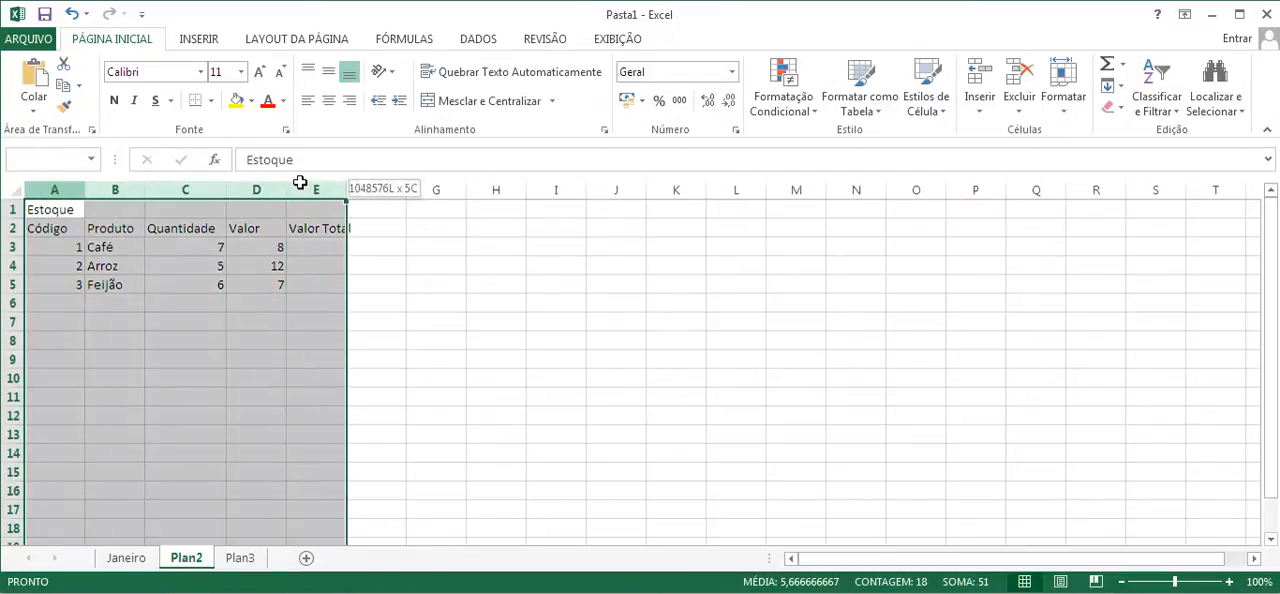
{"action": "left_click", "coordinate": [300, 262]}
{"action": "left_click_drag", "start_coordinate": [57, 214], "coordinate": [327, 289]}
{"action": "right_click", "coordinate": [180, 238]}
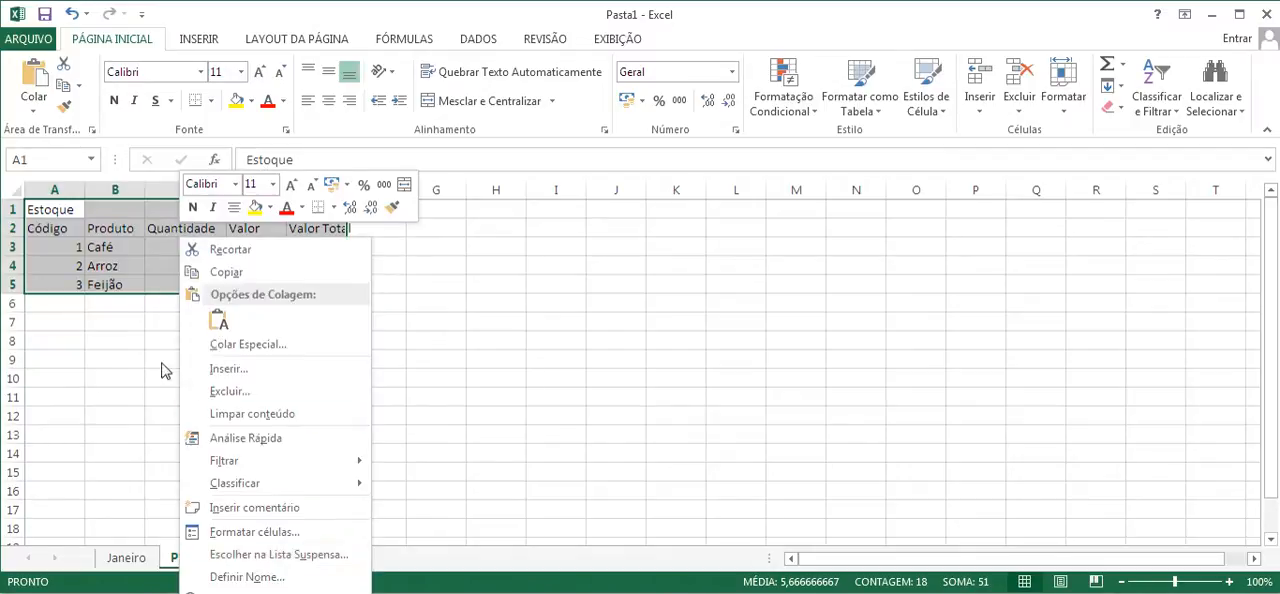
{"action": "key", "text": "Escape"}
- Set the width of columns A to E to 17
{"action": "left_click", "coordinate": [60, 190]}
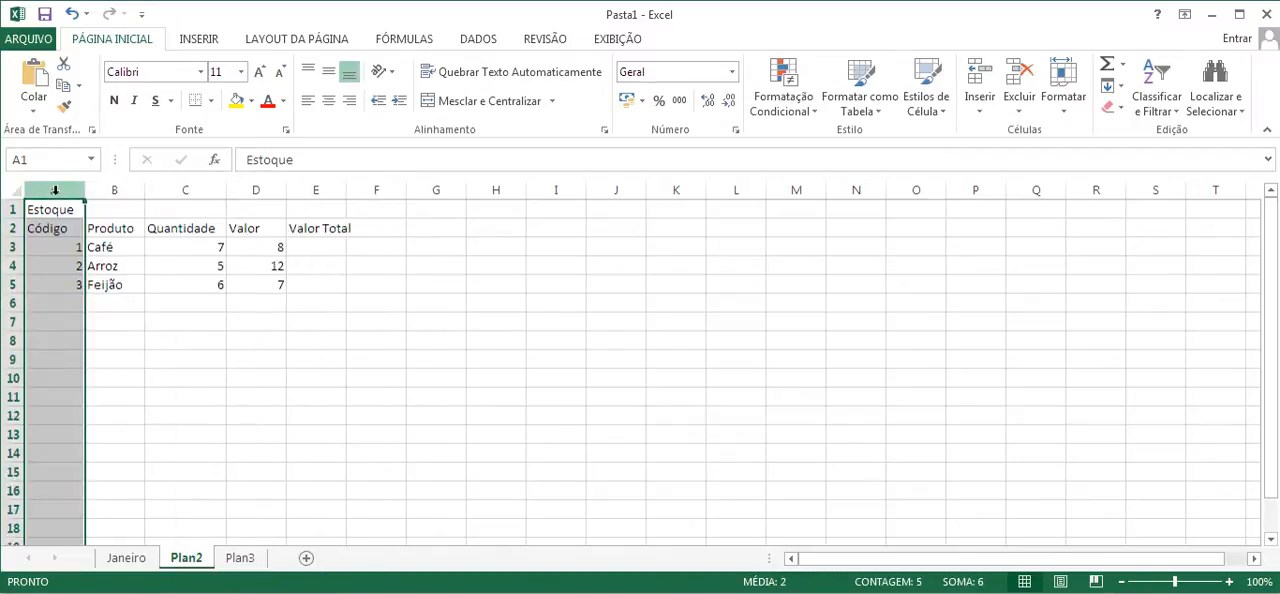
{"action": "left_click_drag", "start_coordinate": [54, 188], "coordinate": [327, 190]}
{"action": "right_click", "coordinate": [208, 261]}
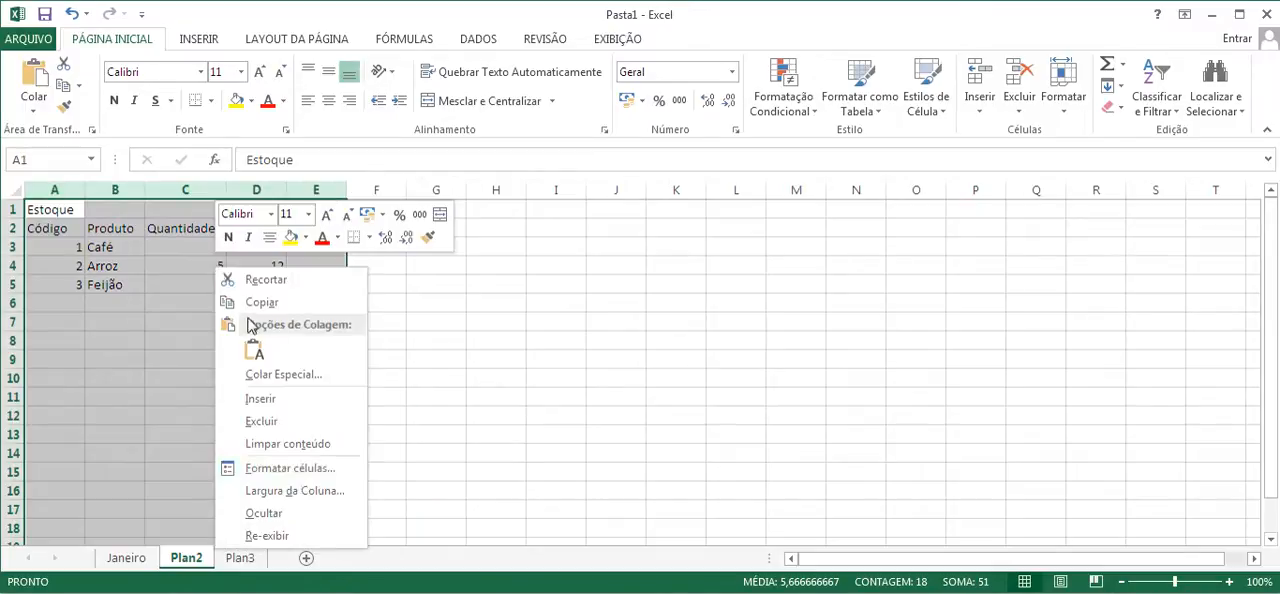
{"action": "left_click", "coordinate": [303, 487]}
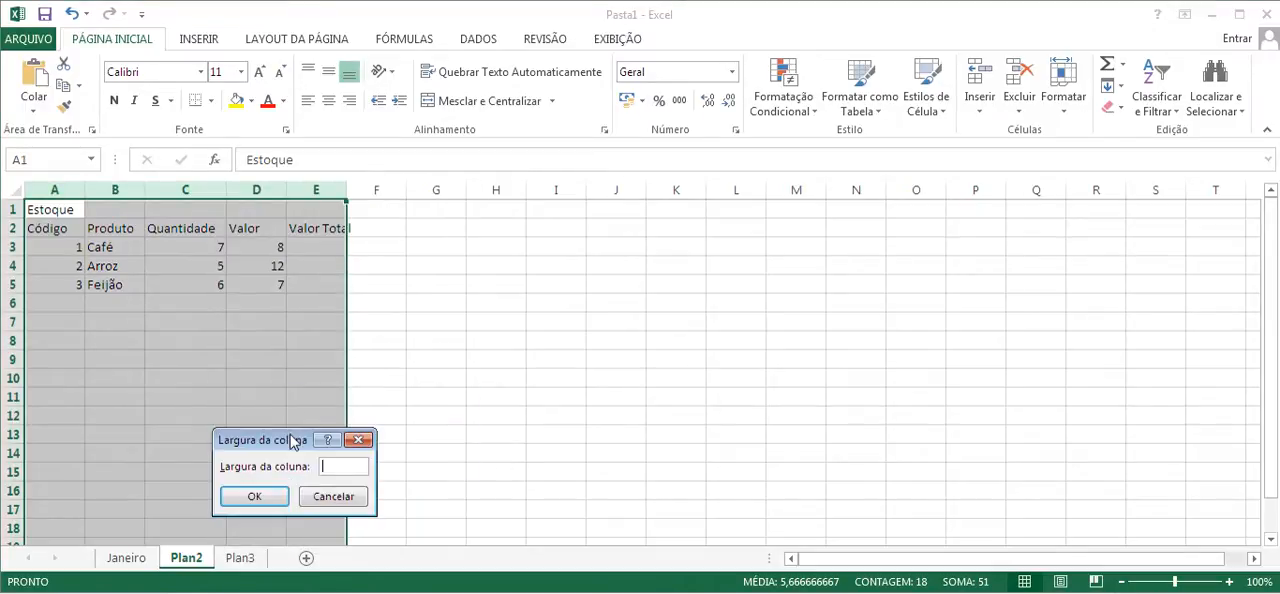
{"action": "left_click_drag", "start_coordinate": [292, 442], "coordinate": [488, 298]}
{"action": "type", "text": "1"}
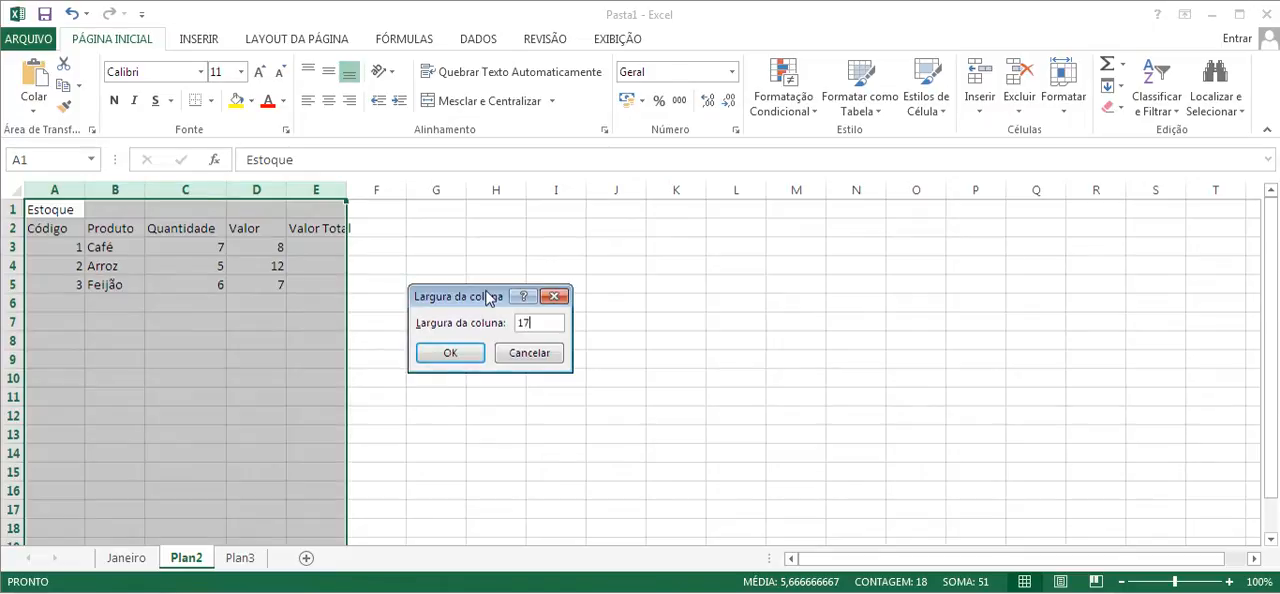
{"action": "type", "text": "7"}
{"action": "key", "text": "Return"}
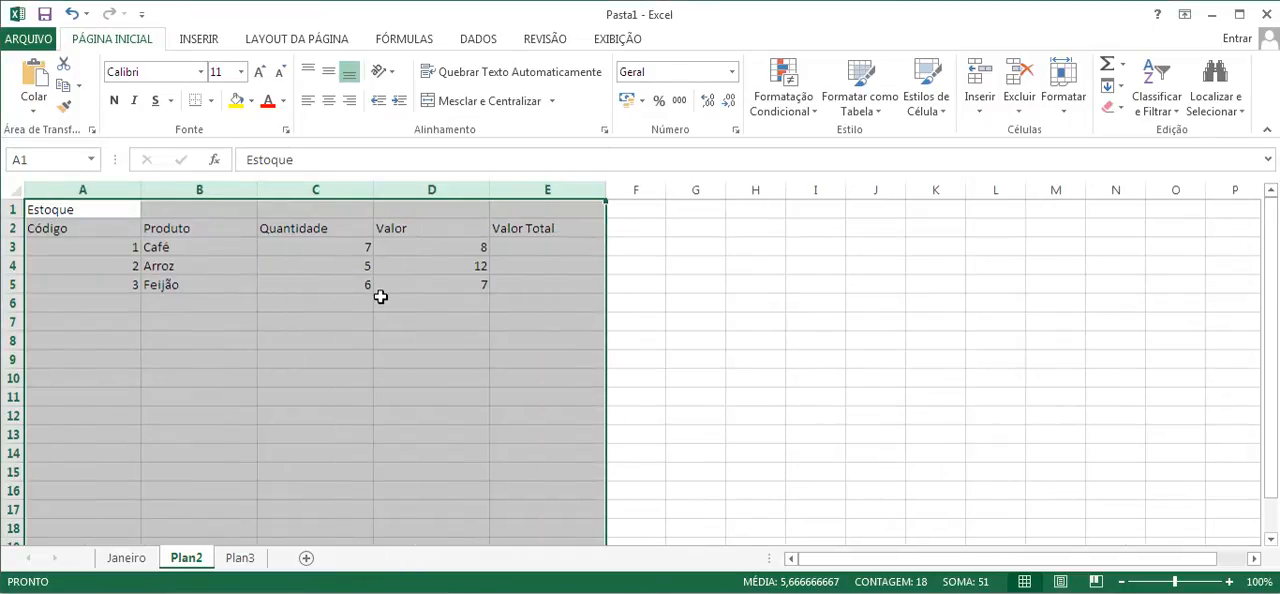
- Center the contents of columns A to E both vertically and horizontally
{"action": "left_click", "coordinate": [328, 71]}
{"action": "left_click", "coordinate": [333, 100]}
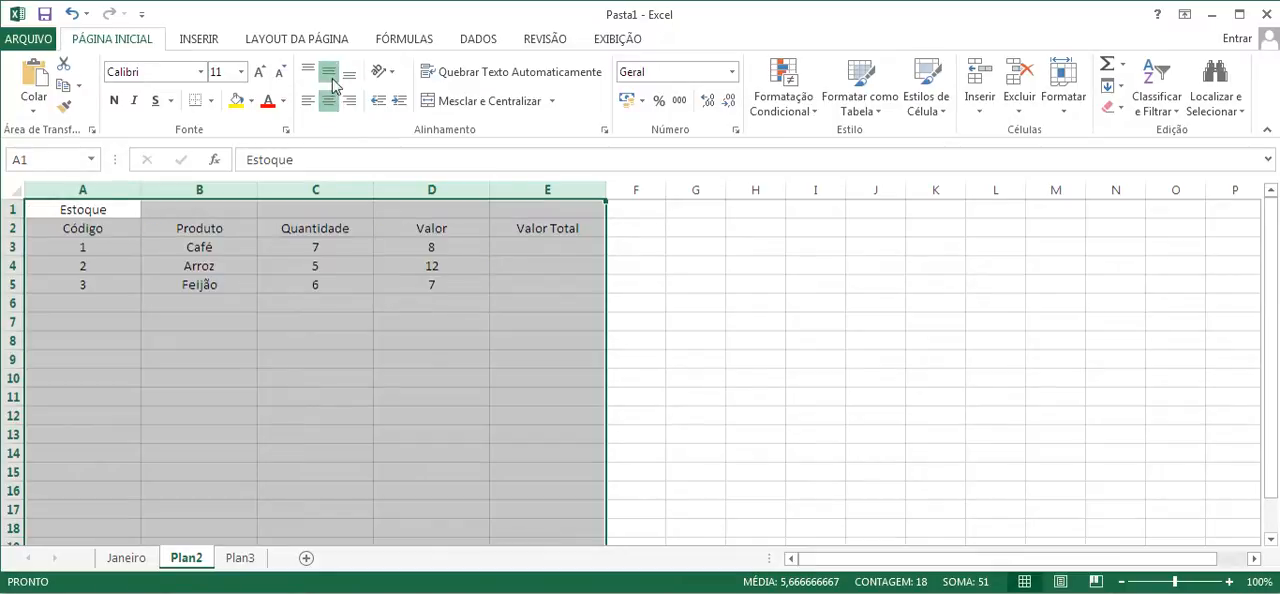
{"action": "left_click", "coordinate": [107, 211]}
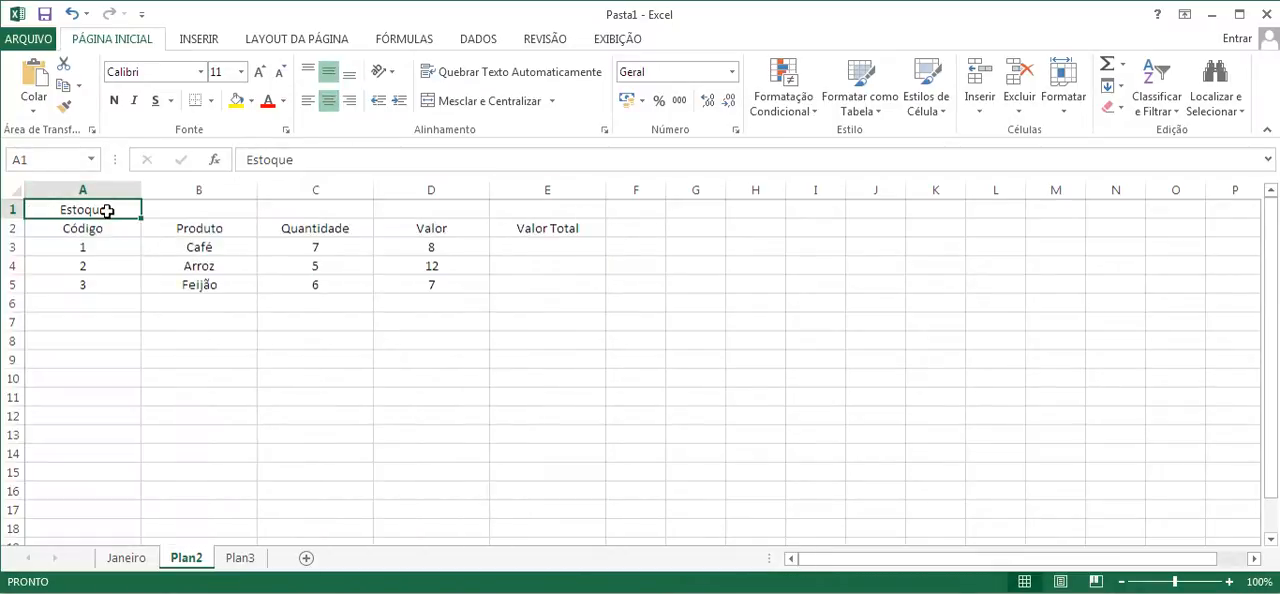
- Increase the height of row 1 with the Estoque title and row 2 with the column headings
{"action": "left_click_drag", "start_coordinate": [12, 218], "coordinate": [16, 259]}
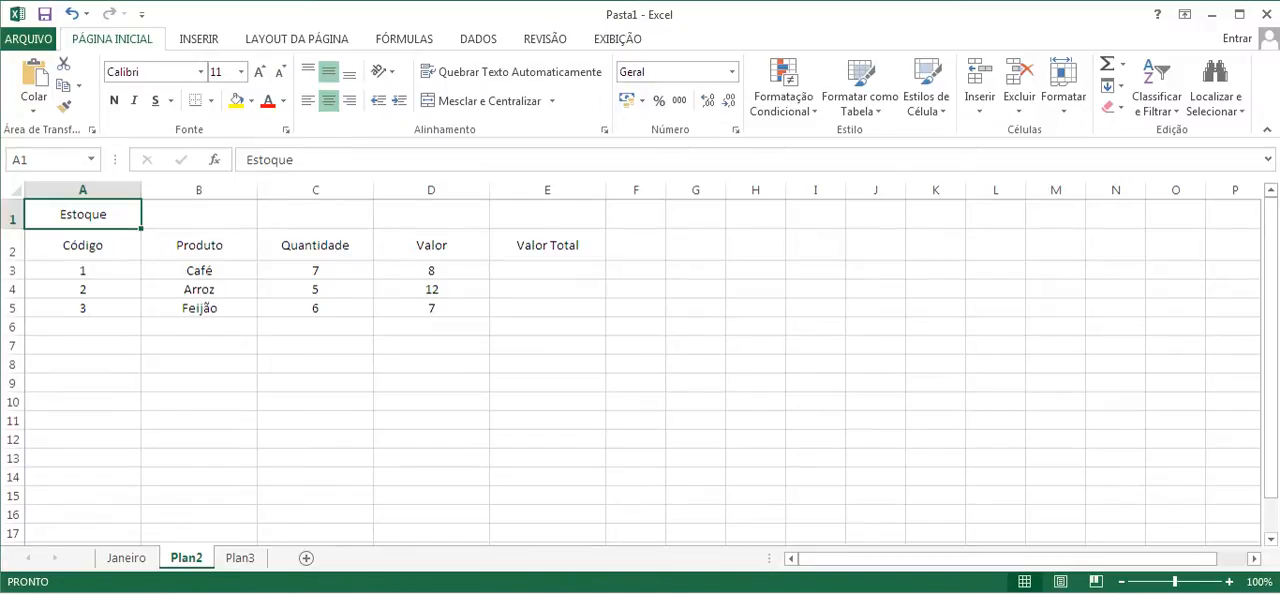
{"action": "left_click_drag", "start_coordinate": [1050, 475], "coordinate": [1052, 580]}
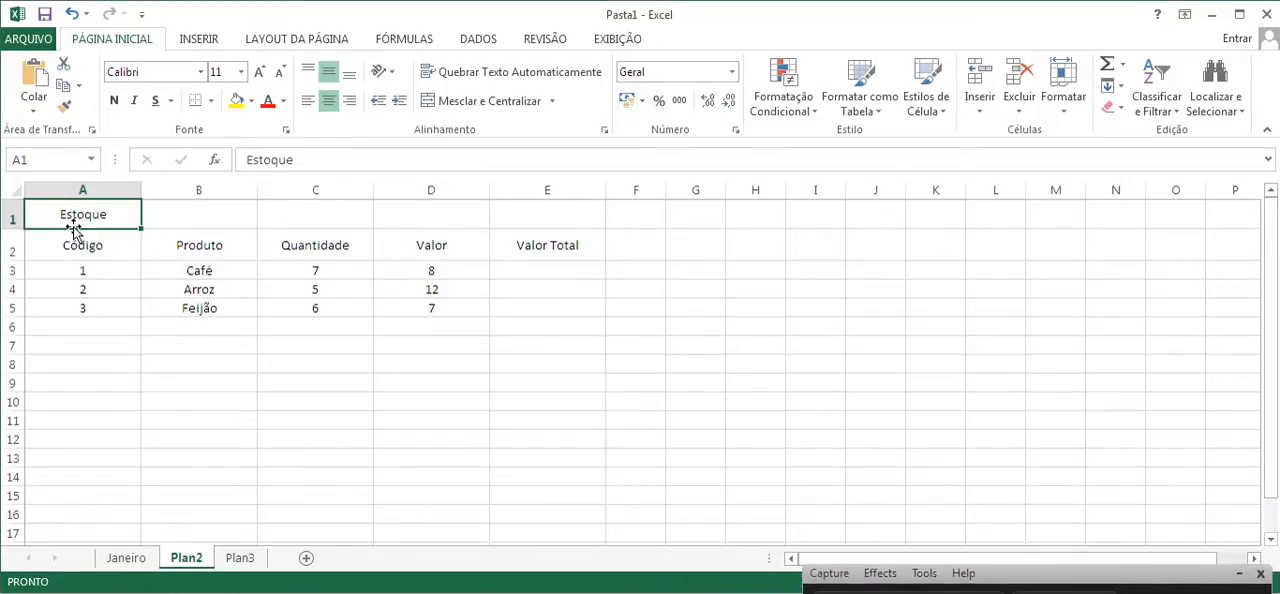
- Merge cells A1 to E1 and center the Estoque title across the table's five columns
{"action": "left_click", "coordinate": [299, 212]}
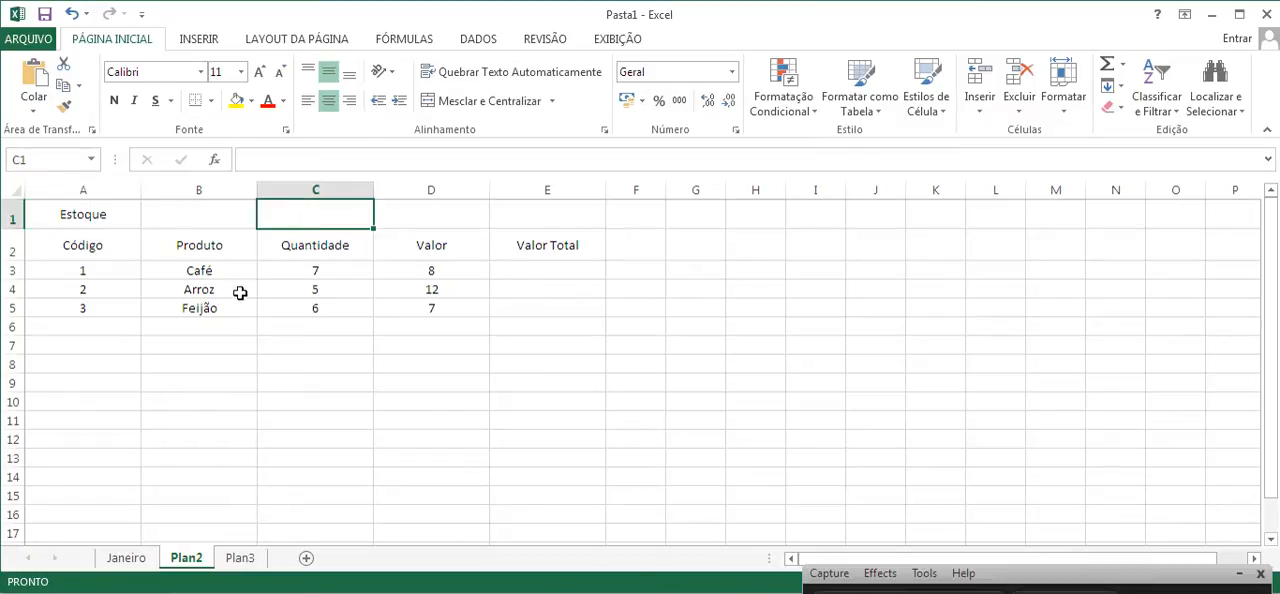
{"action": "left_click", "coordinate": [89, 216]}
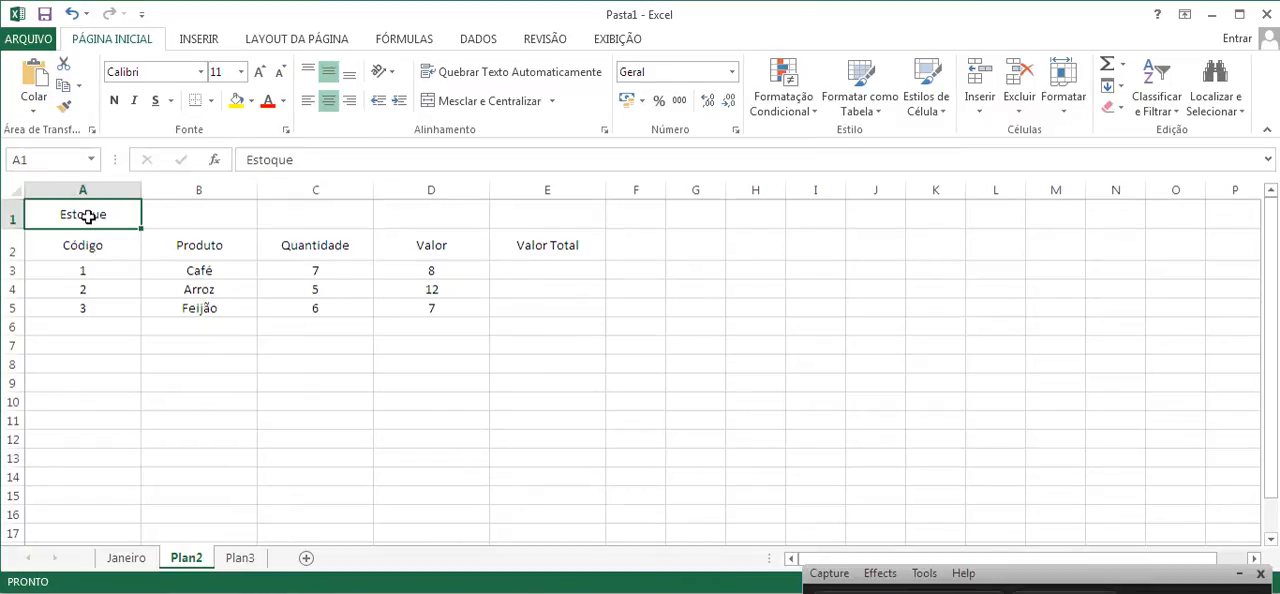
{"action": "left_click", "coordinate": [182, 220]}
{"action": "left_click", "coordinate": [304, 218]}
{"action": "left_click", "coordinate": [441, 216]}
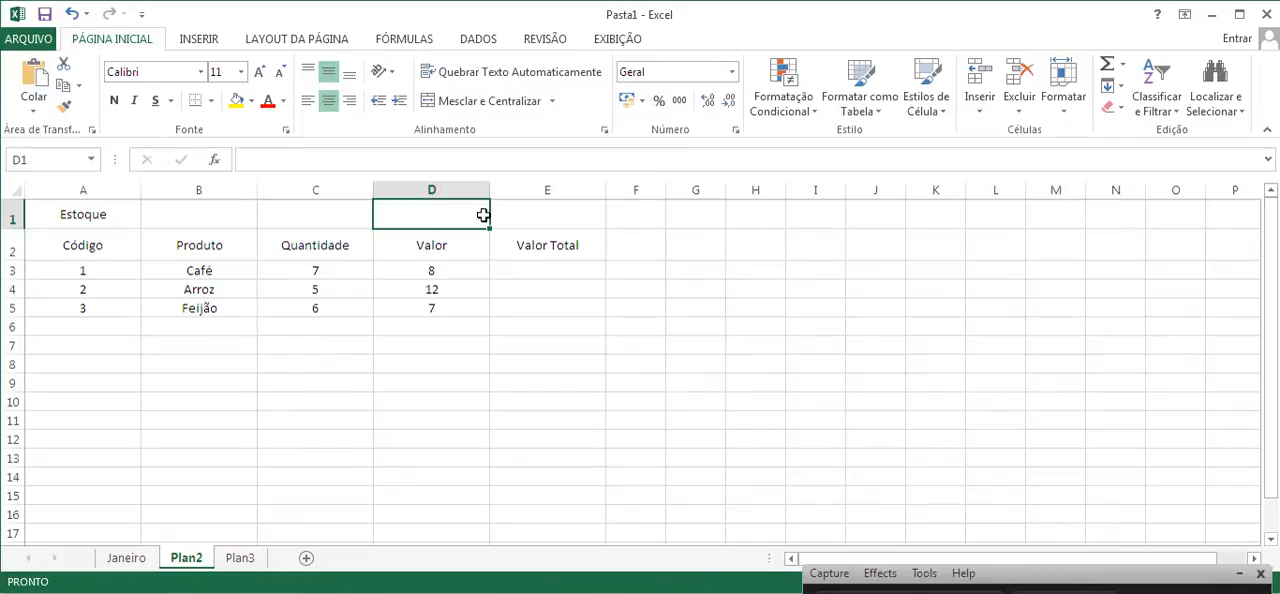
{"action": "left_click", "coordinate": [552, 208]}
{"action": "left_click", "coordinate": [92, 216]}
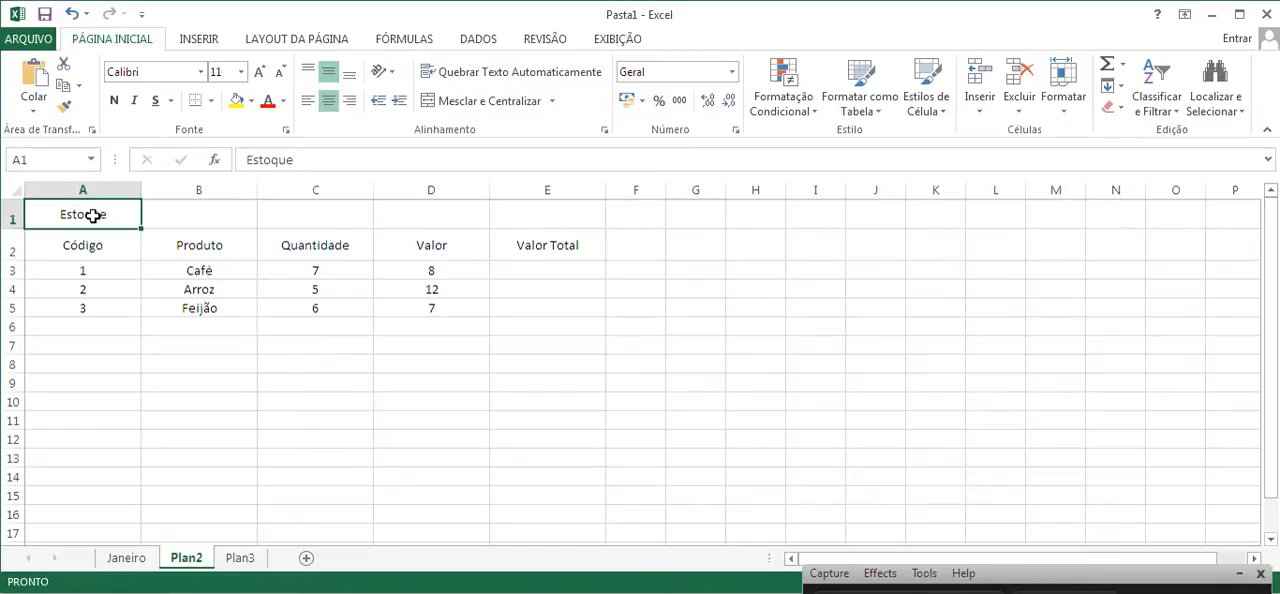
{"action": "left_click_drag", "start_coordinate": [102, 214], "coordinate": [509, 216]}
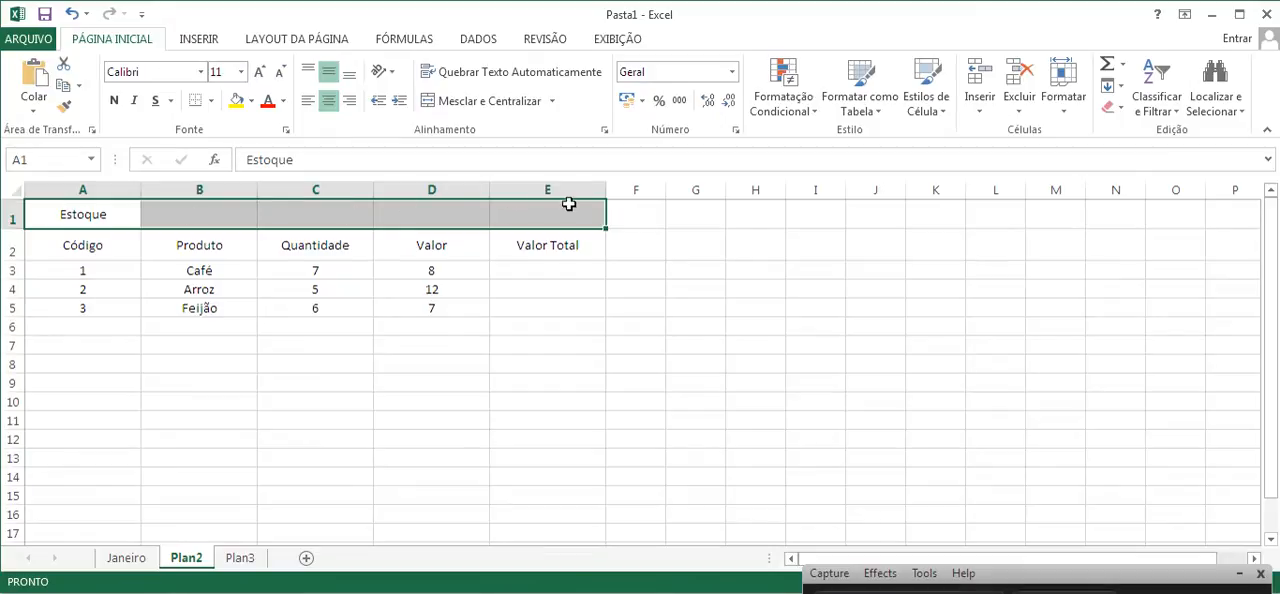
{"action": "left_click", "coordinate": [482, 105]}
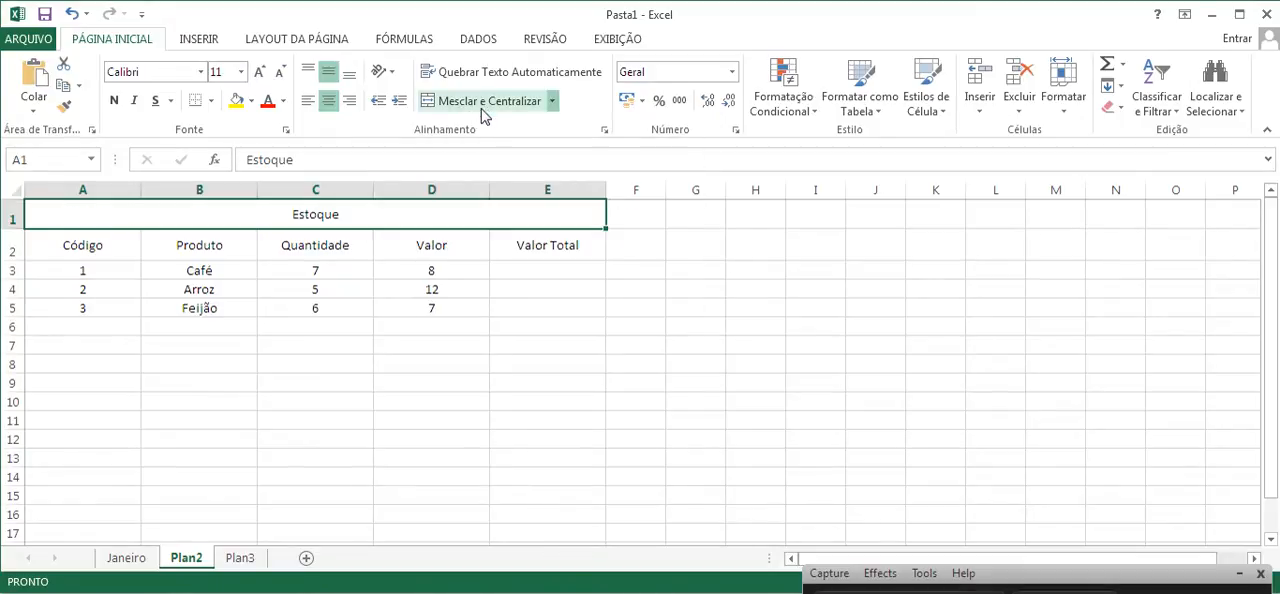